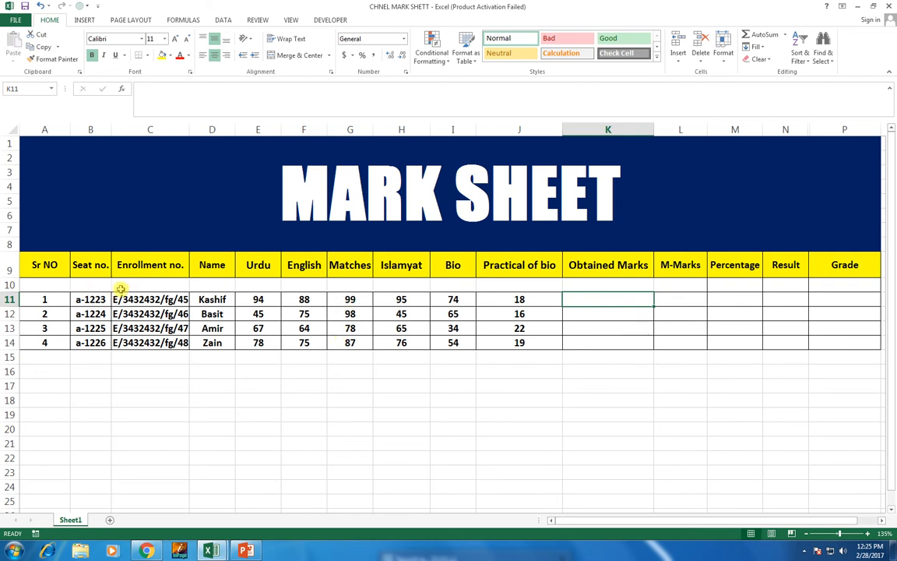
Review the mark sheet's columns, from serial number and student details through subject marks to Obtained Marks, Percentage, Result and Grade.
left_click_drag(43, 270, 49, 344)
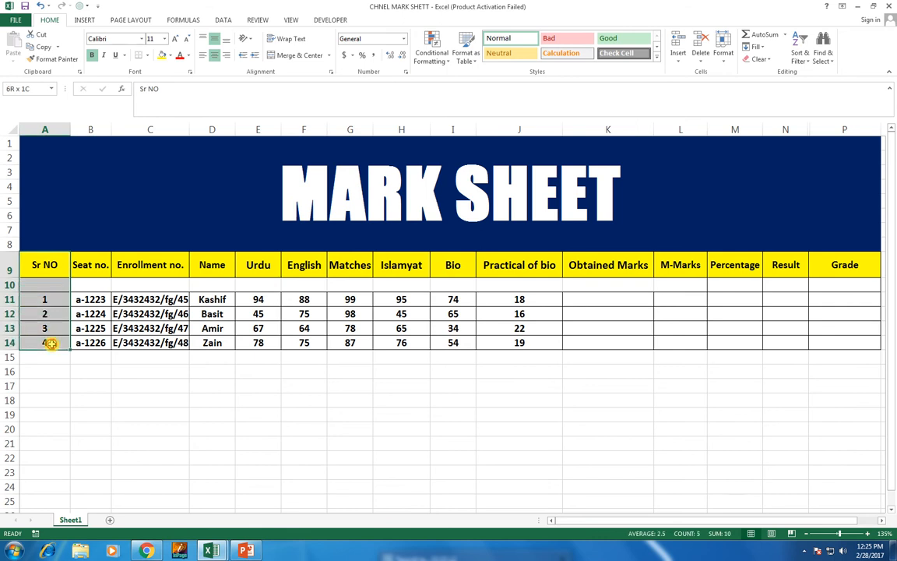
left_click_drag(87, 269, 84, 343)
left_click_drag(140, 265, 167, 330)
left_click_drag(194, 269, 215, 342)
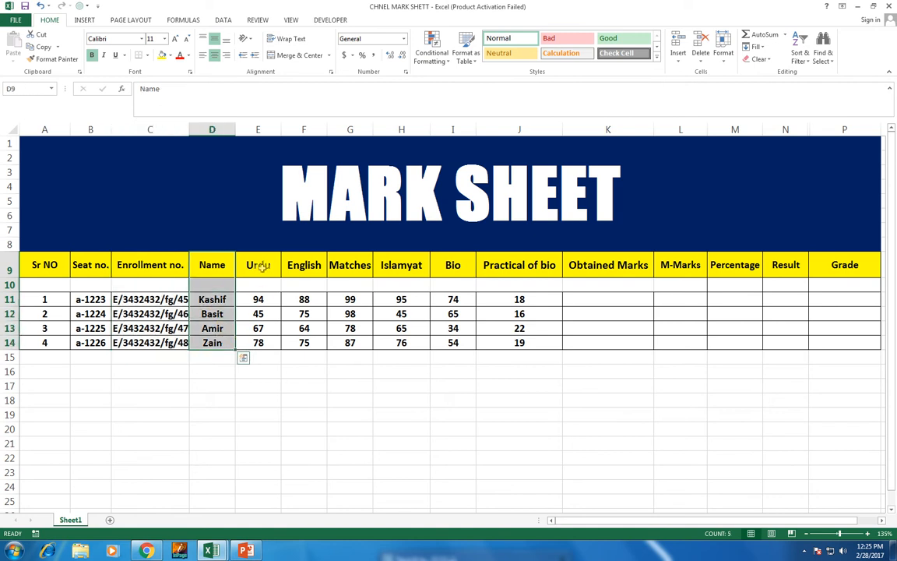
left_click_drag(251, 266, 516, 340)
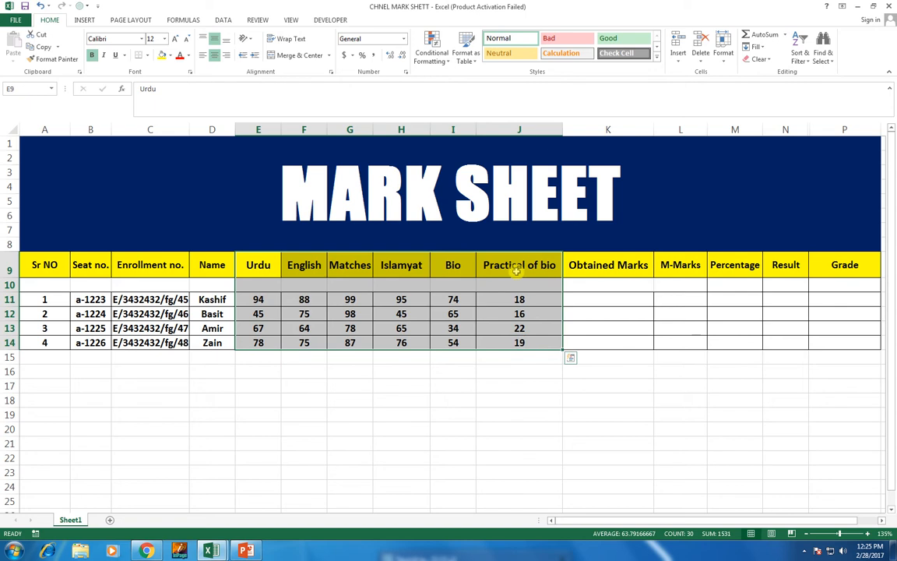
left_click_drag(518, 267, 272, 343)
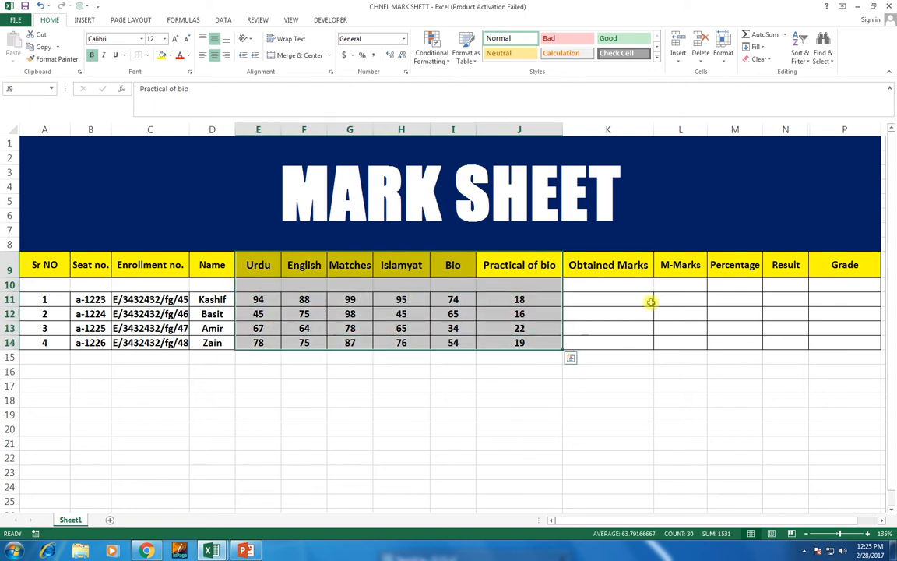
left_click(608, 265)
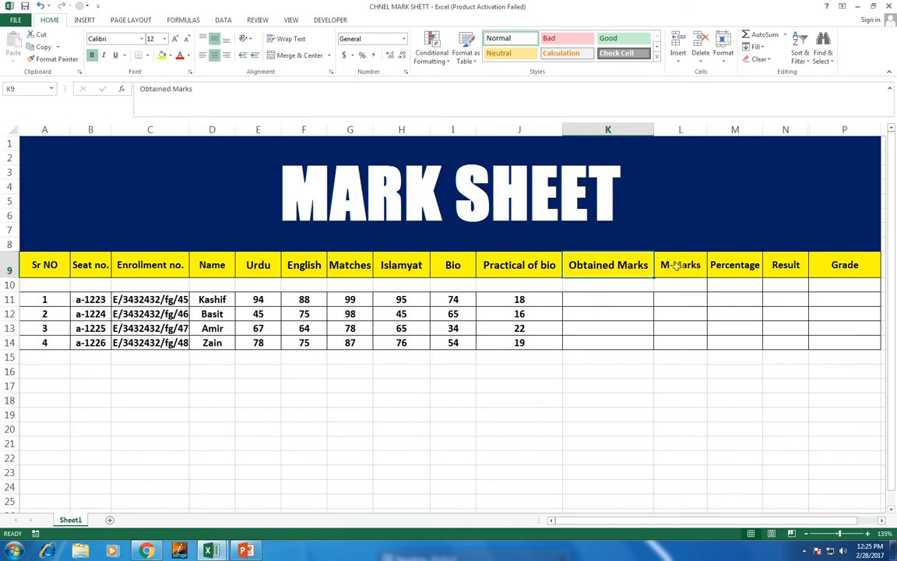
left_click(739, 266)
left_click(786, 266)
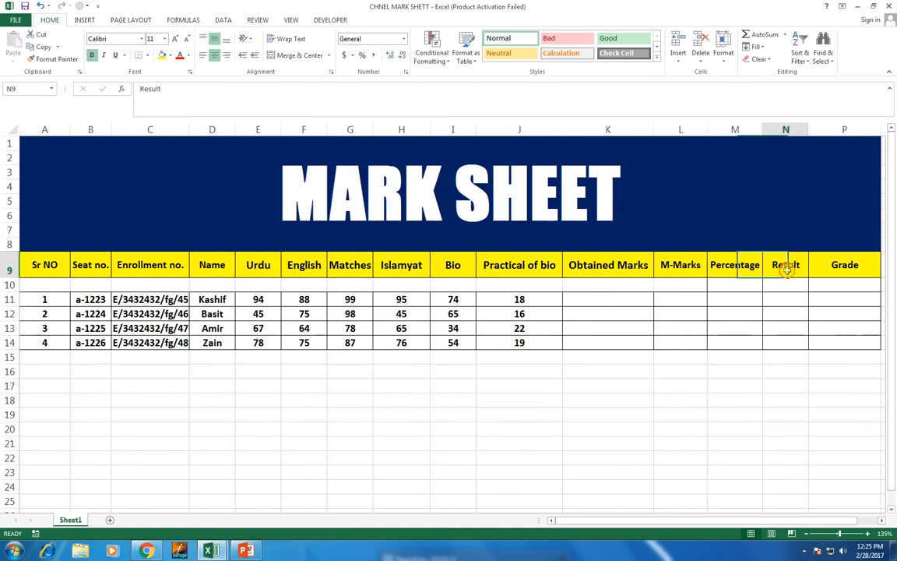
left_click(841, 264)
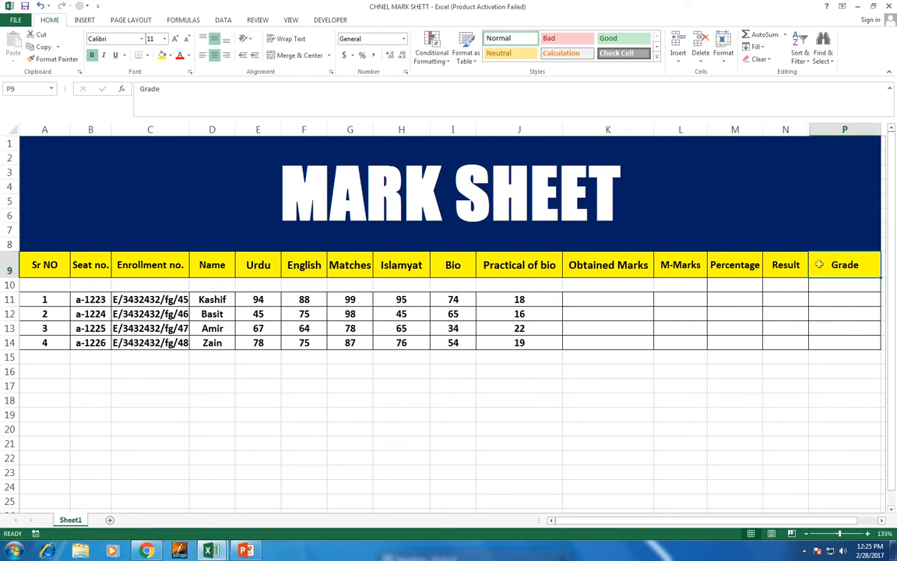
Enter =SUM(E11:J11) in K11 to total the first student's subject marks under Obtained Marks.
left_click(594, 296)
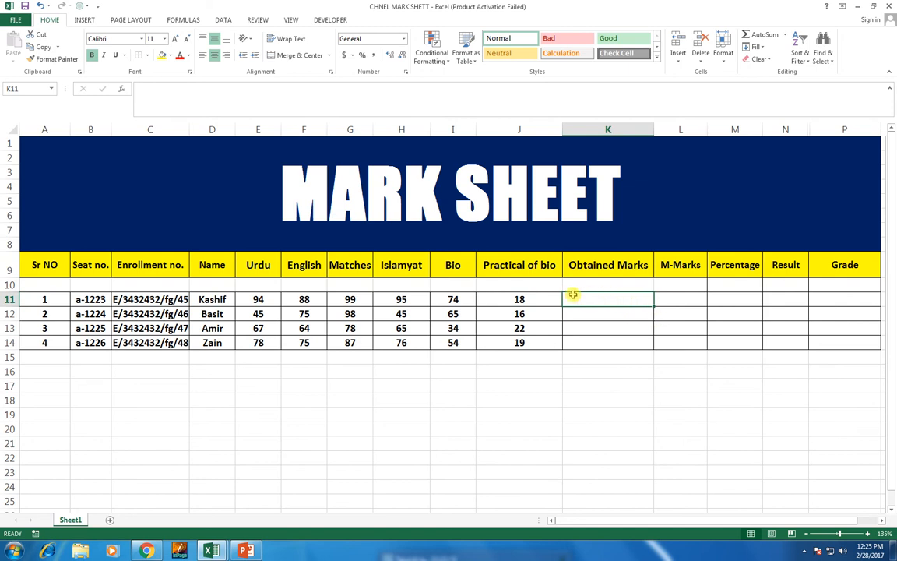
left_click_drag(530, 297, 258, 300)
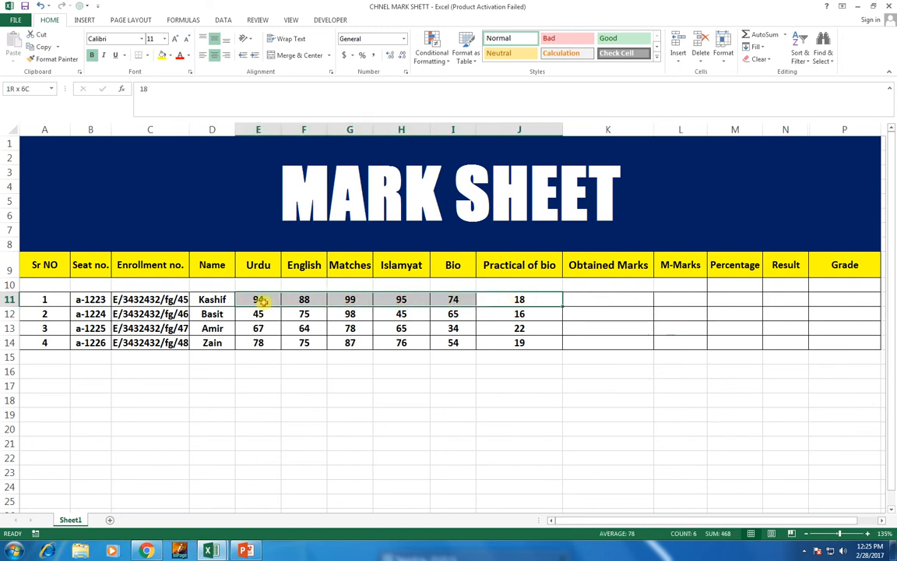
left_click(597, 300)
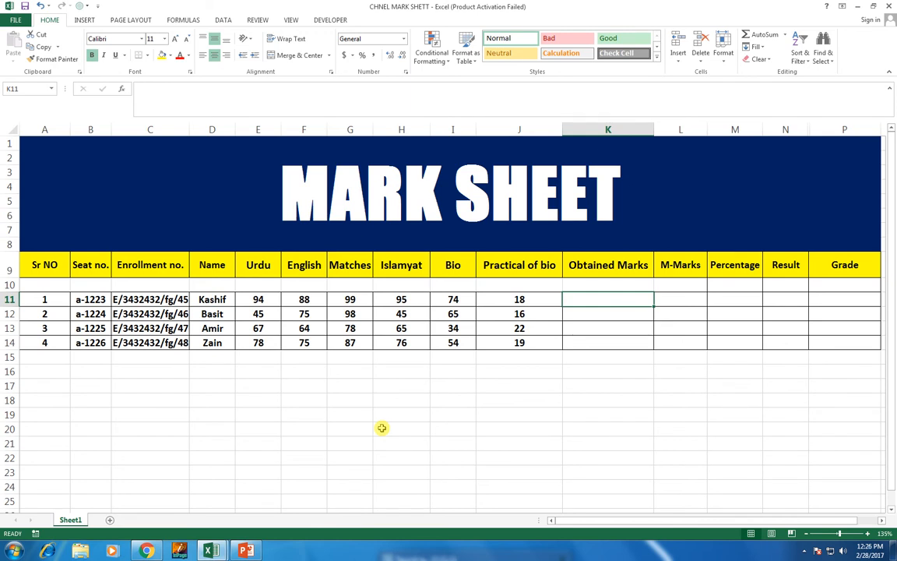
type("=sum")
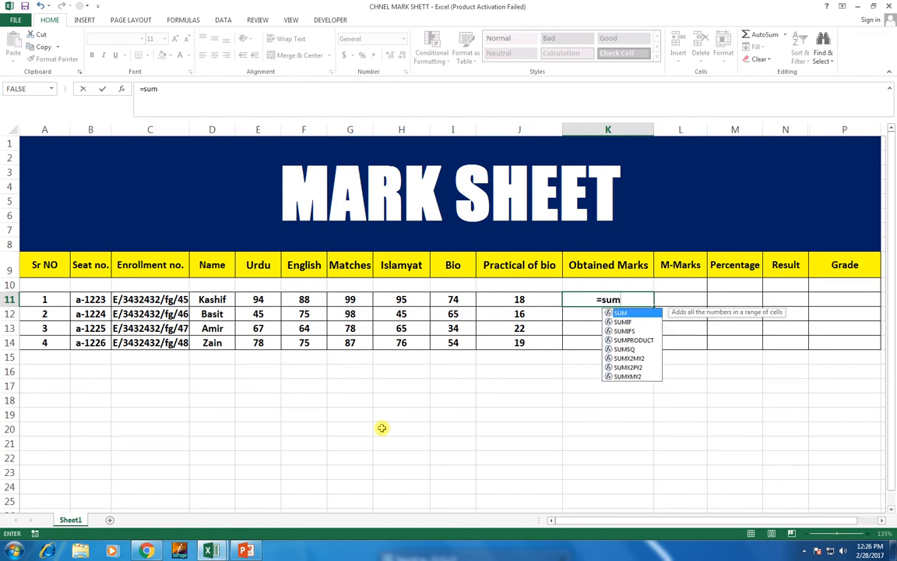
type("(")
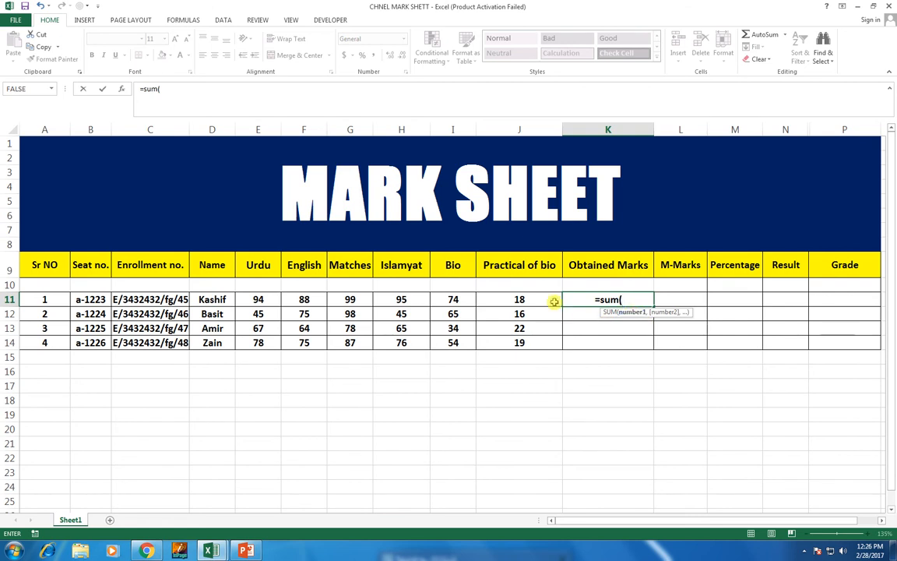
left_click_drag(545, 300, 261, 304)
type(")")
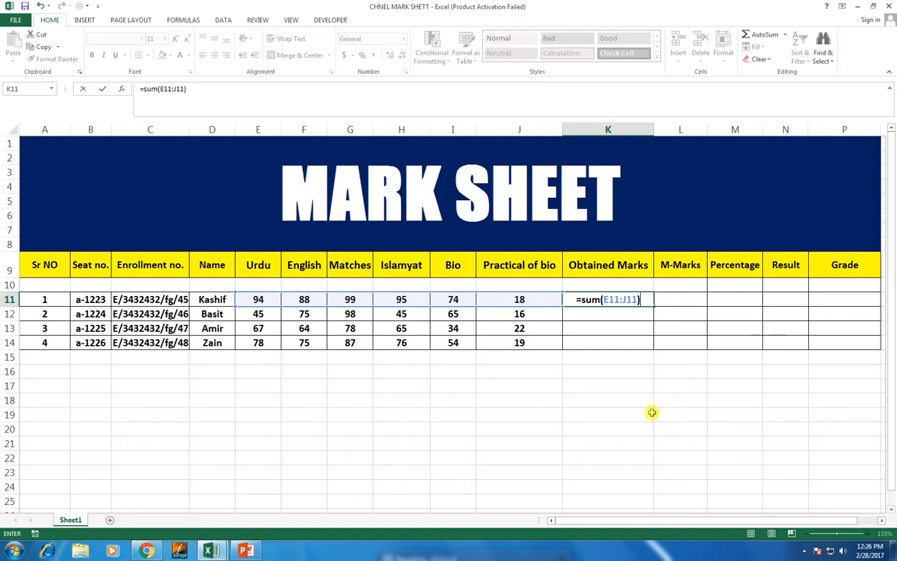
key("Return")
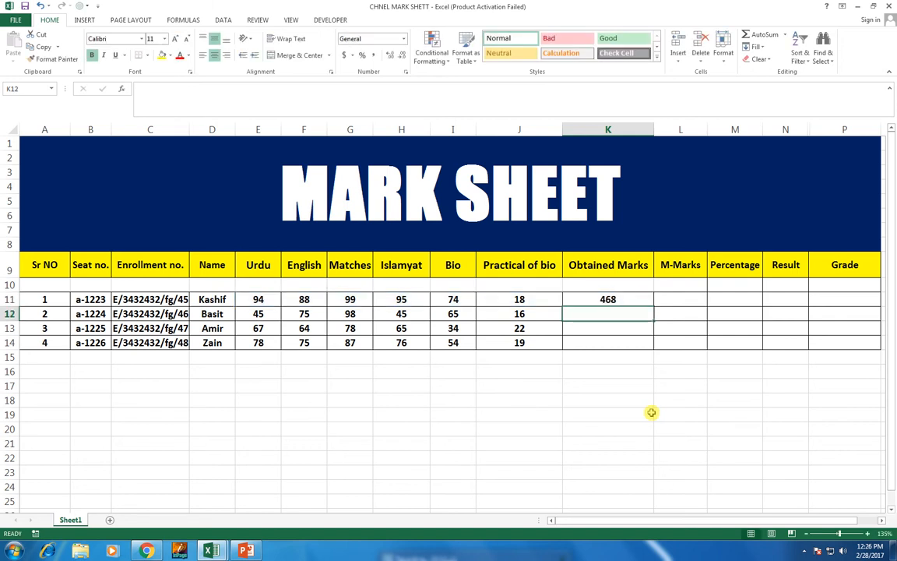
Fill the Obtained Marks formula from K11 down to K14 for the remaining students.
left_click(595, 302)
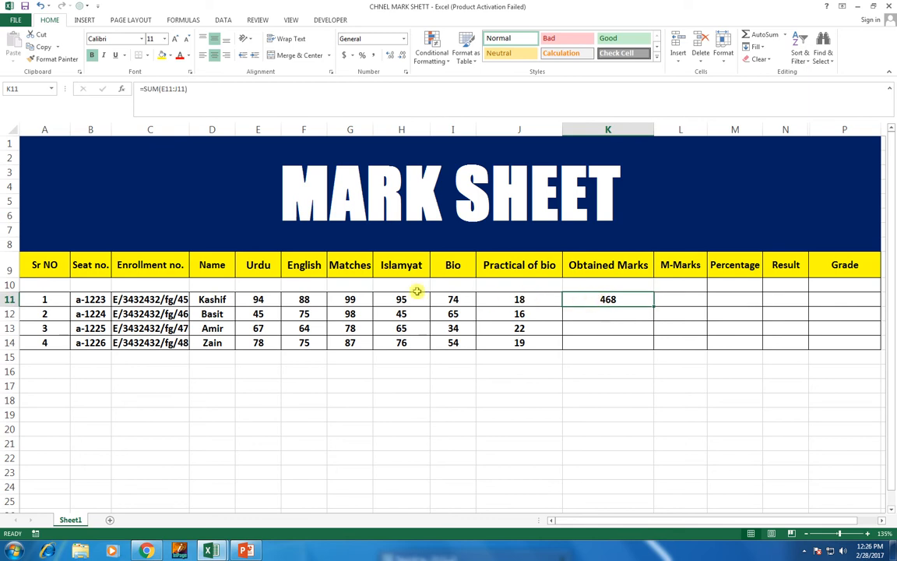
left_click_drag(497, 312, 259, 341)
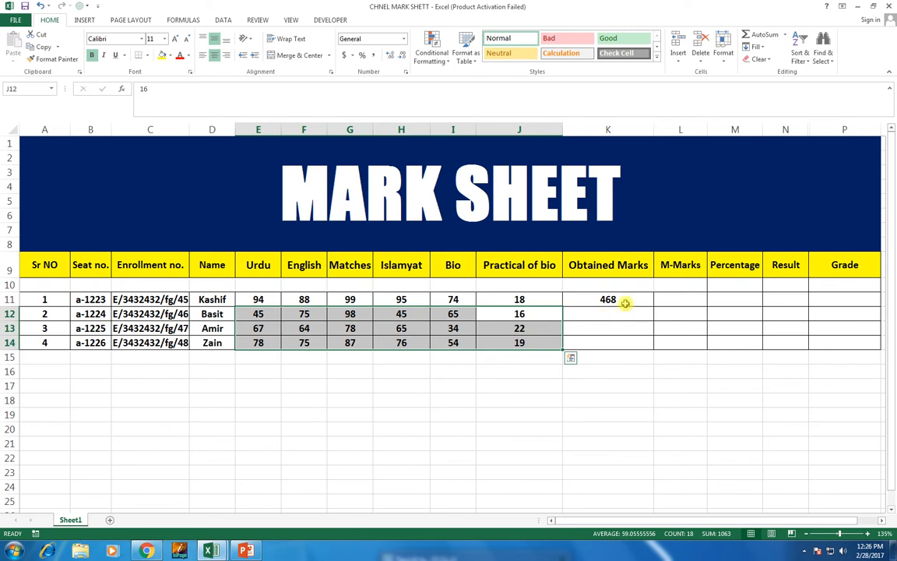
left_click(617, 299)
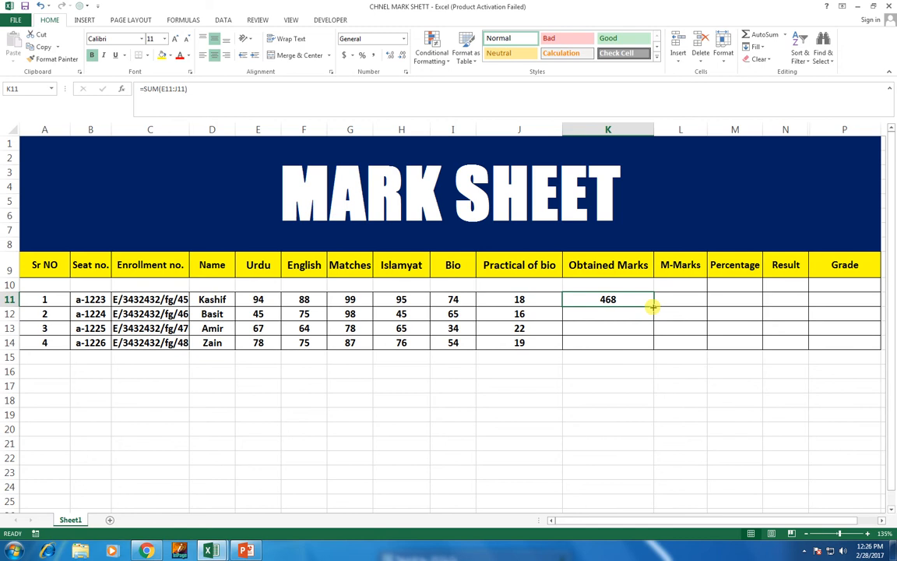
left_click_drag(652, 306, 654, 344)
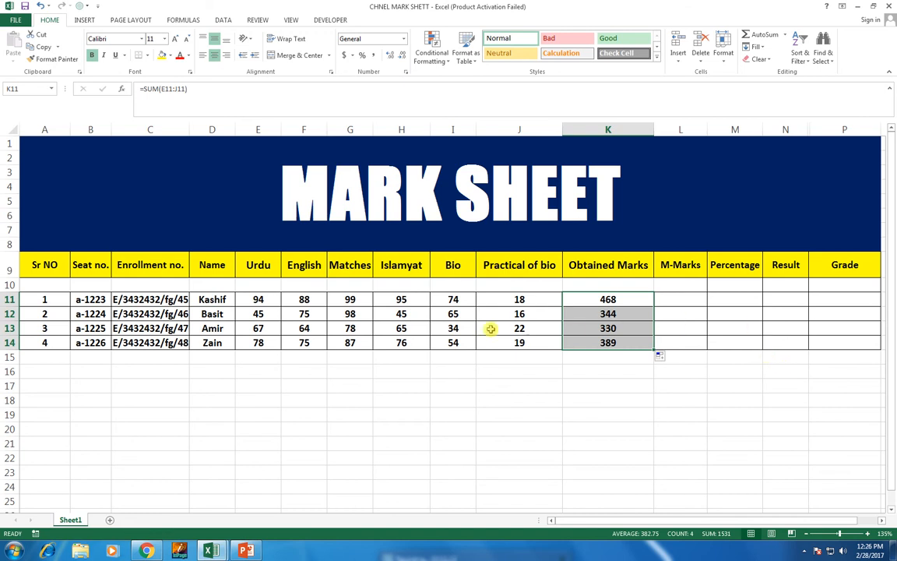
Enter 500 as the M-Marks value in L11 and fill it down to L14.
left_click(681, 300)
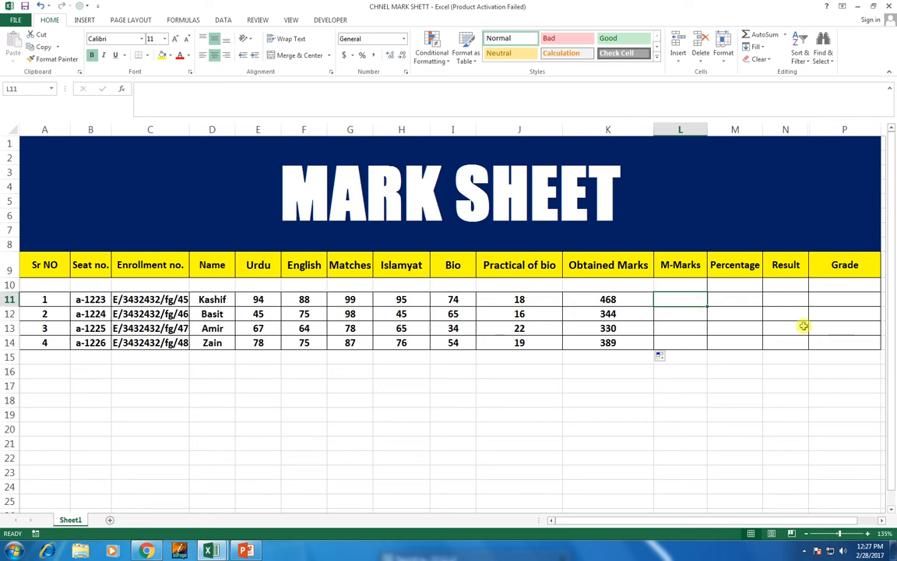
type("500")
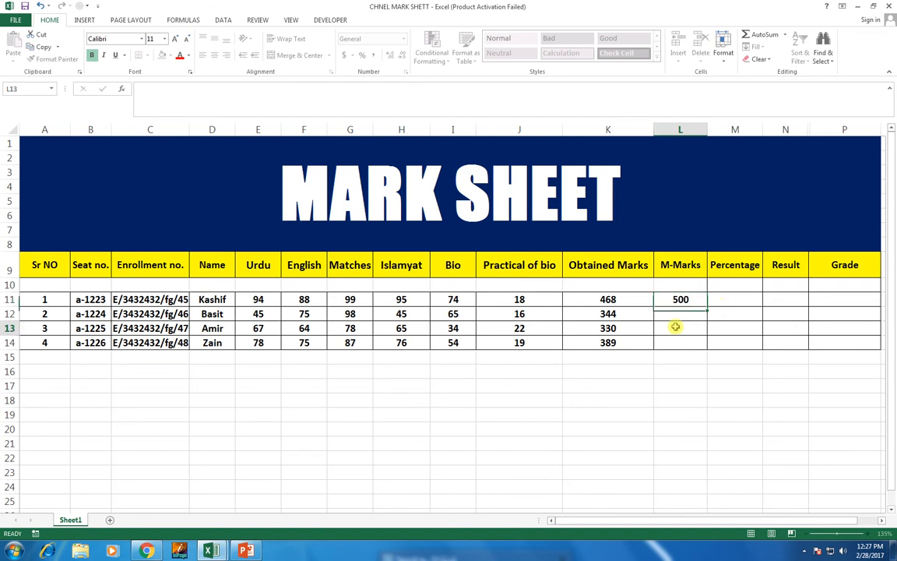
left_click(700, 299)
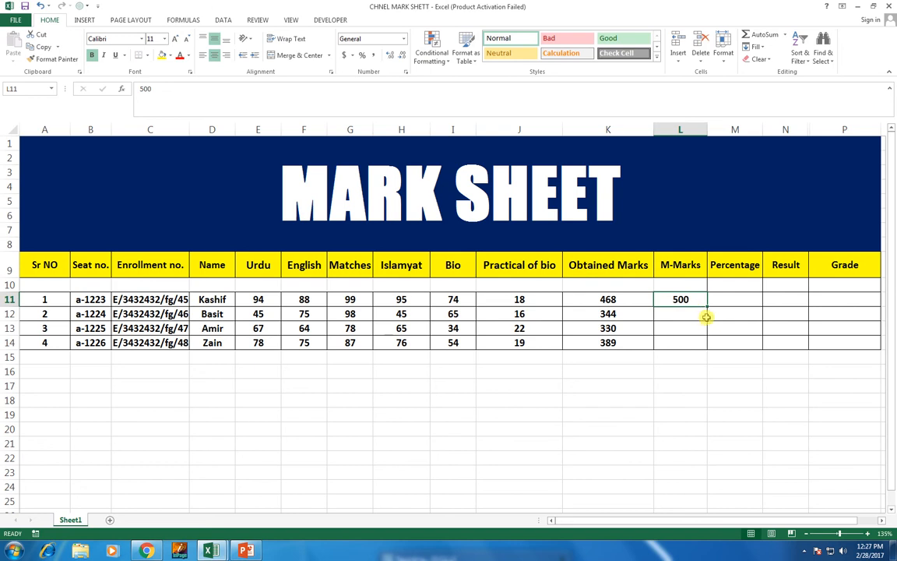
left_click_drag(708, 308, 705, 345)
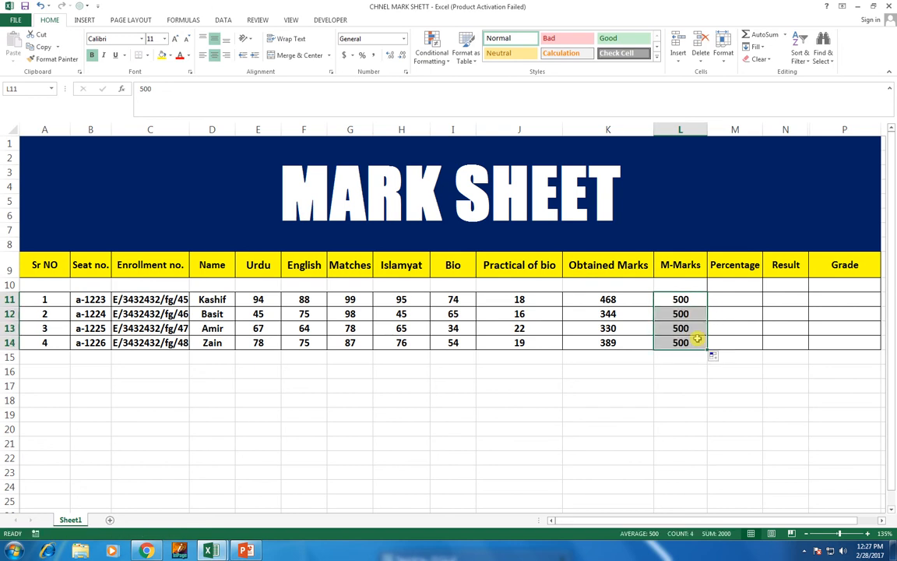
Enter =K11/L11*100 in M11 under Percentage and fill the formula down to M14.
left_click(735, 301)
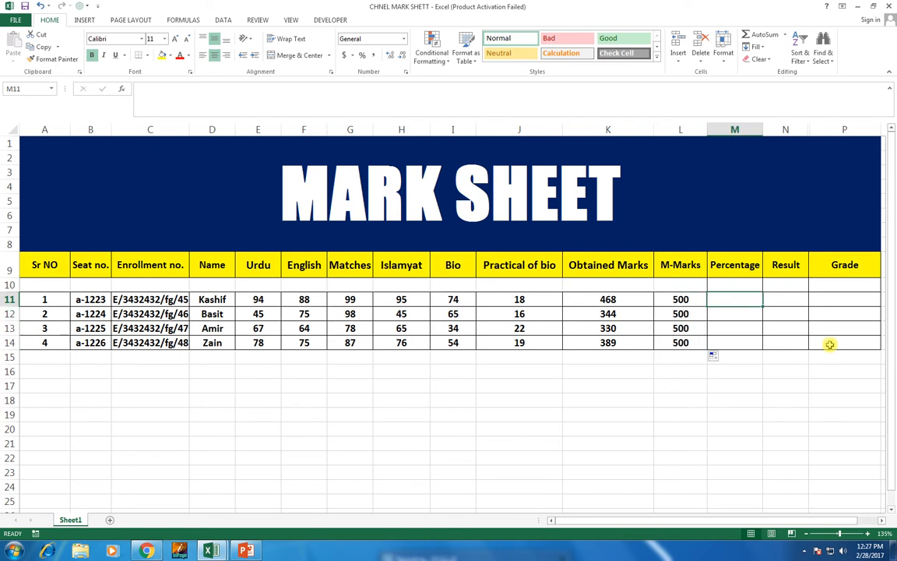
type("=")
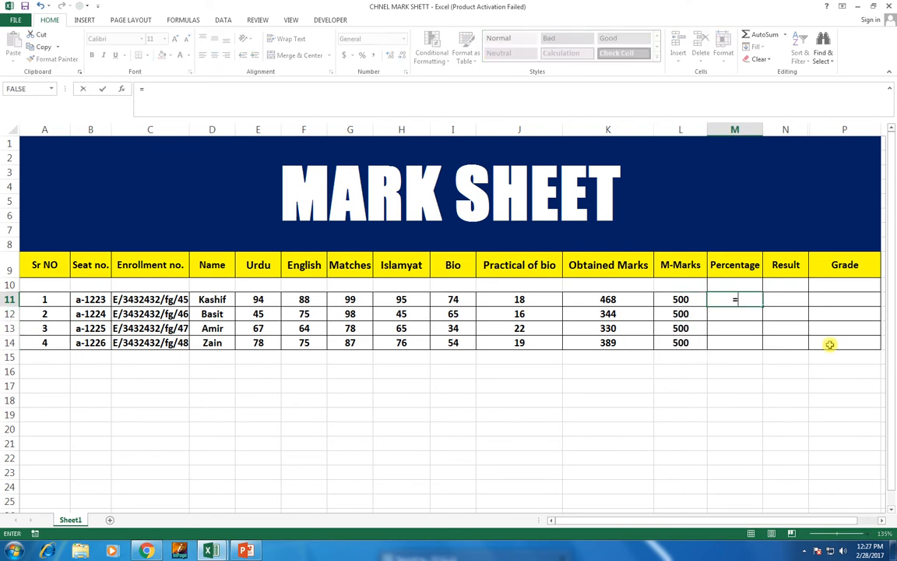
left_click(608, 301)
type("/")
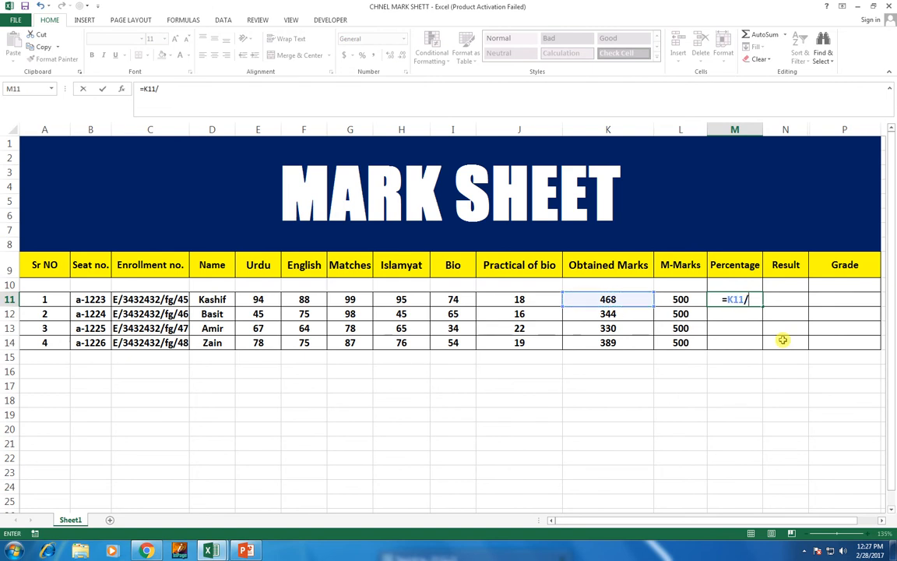
left_click(681, 299)
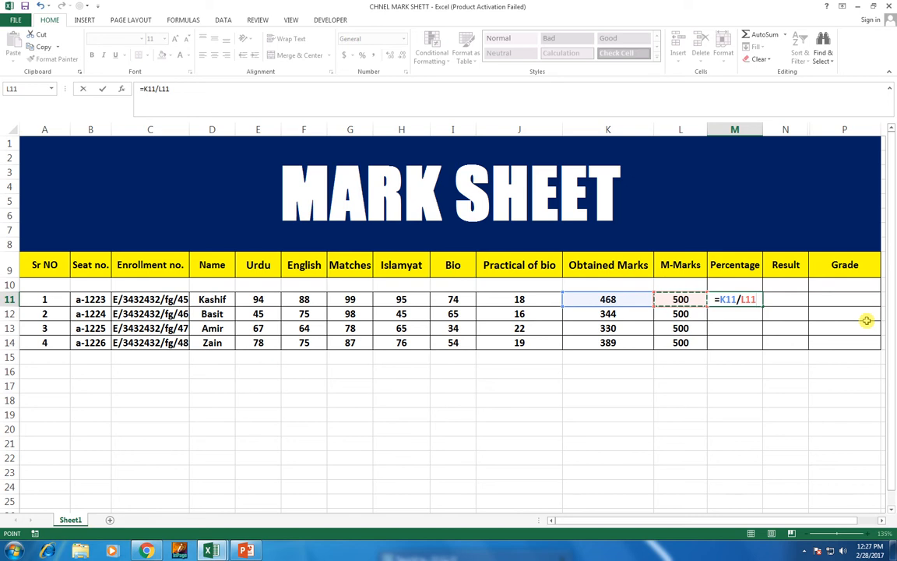
type("*")
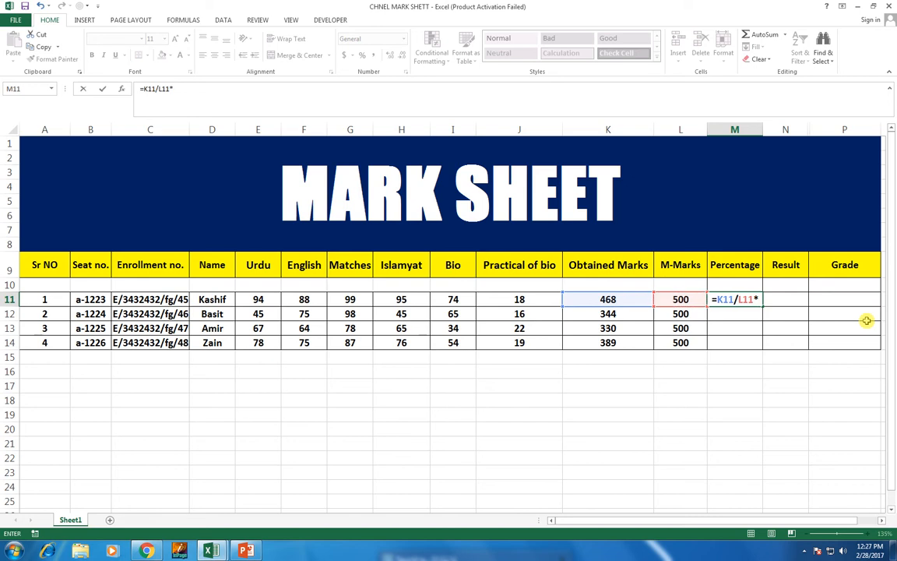
type("100")
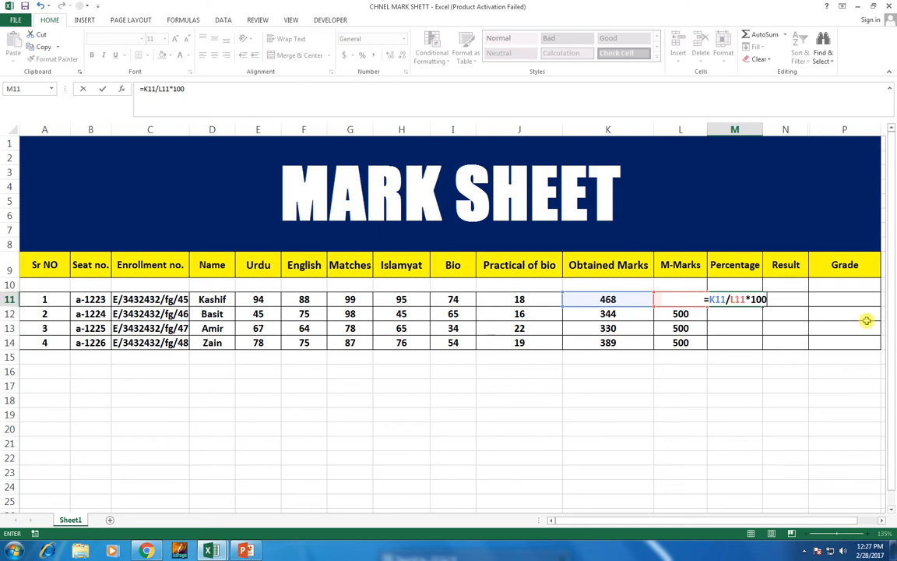
key("Return")
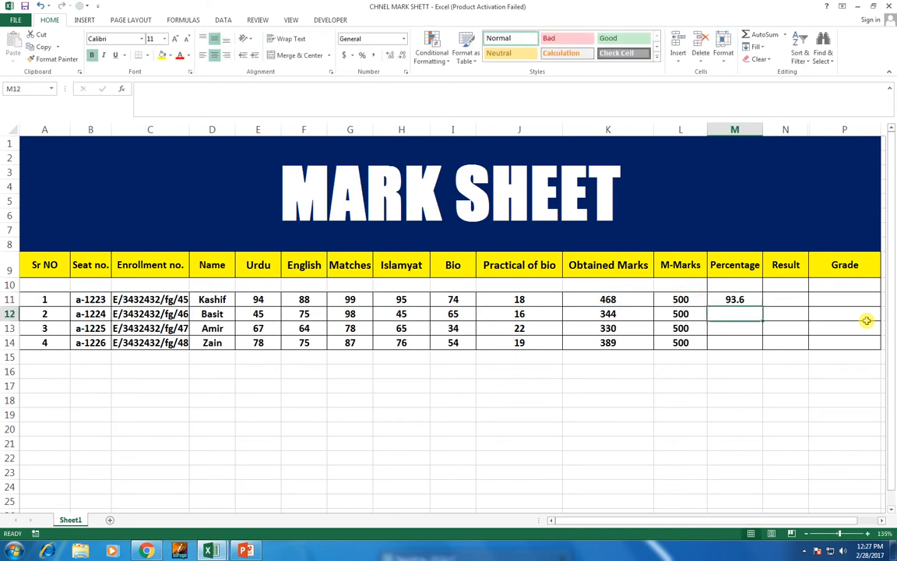
left_click(745, 298)
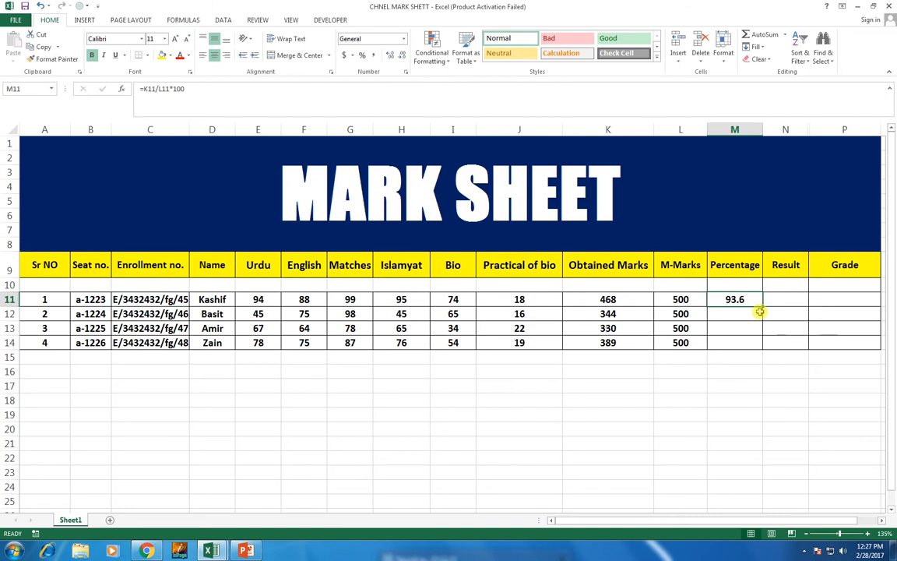
left_click_drag(762, 308, 761, 343)
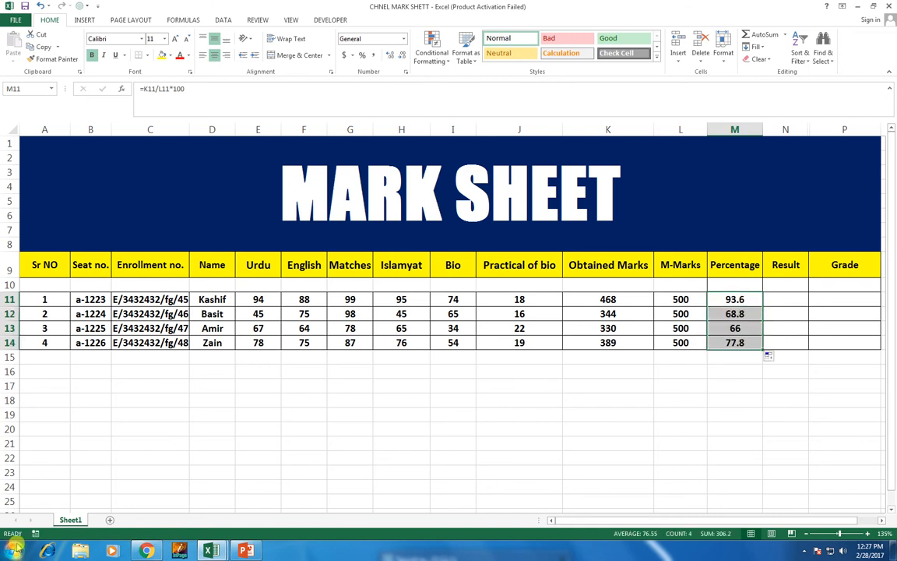
Begin a formula in N11 under Result with an IF function containing a nested AND test.
left_click(779, 300)
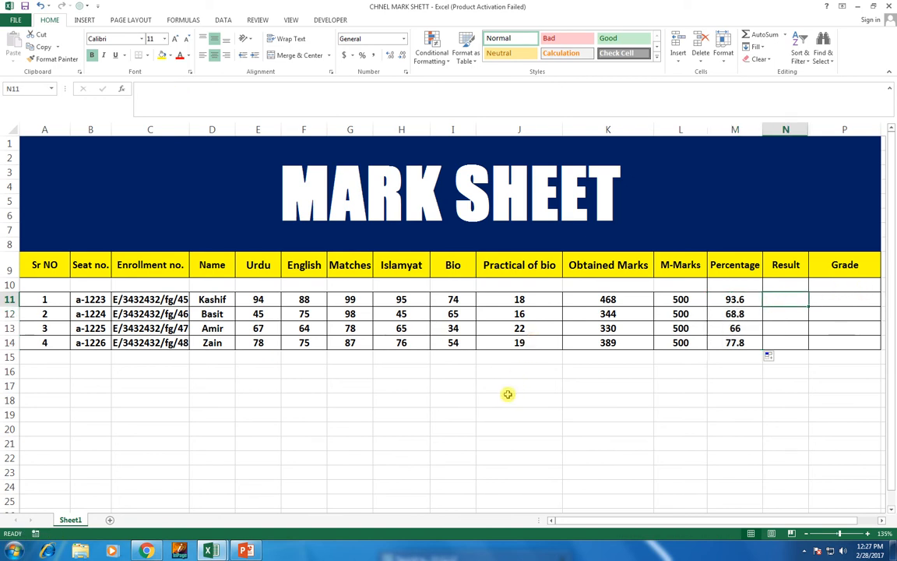
type("=")
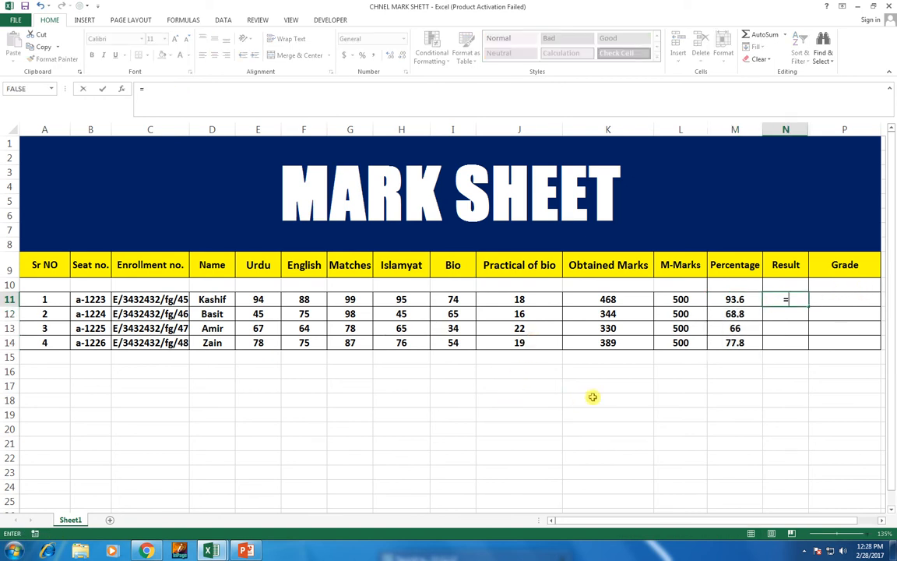
type("if")
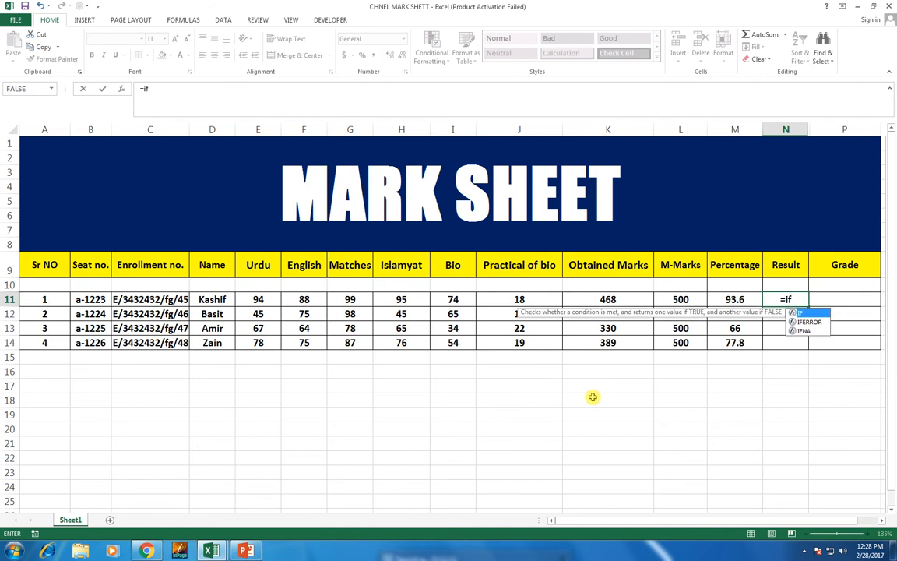
type("(")
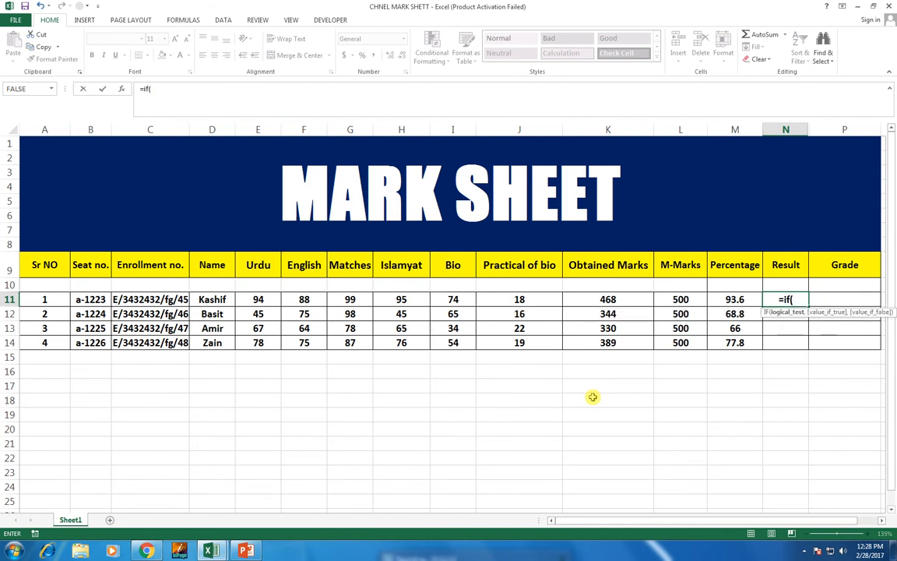
type("and")
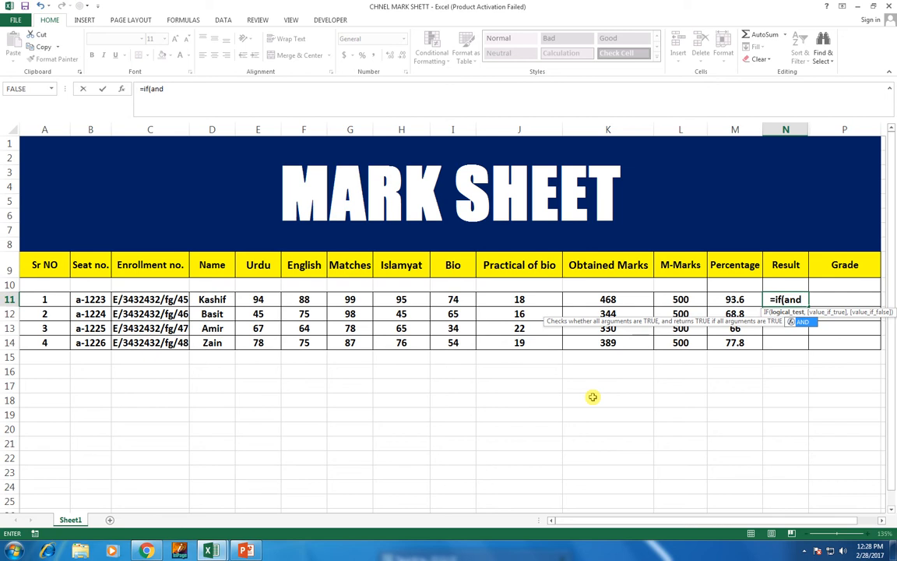
type("(")
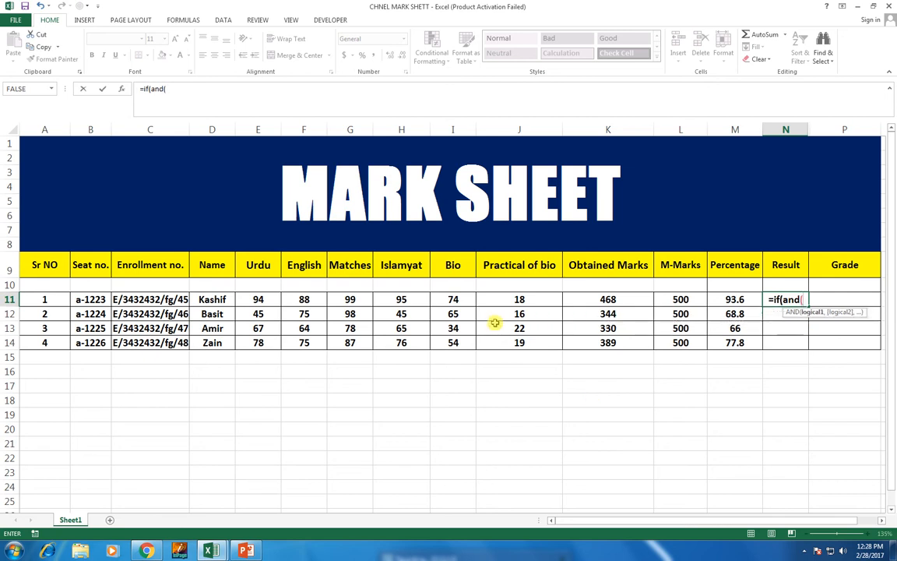
Add E11>=33 as the AND test's first condition, covering the first student's Urdu marks.
left_click(261, 301)
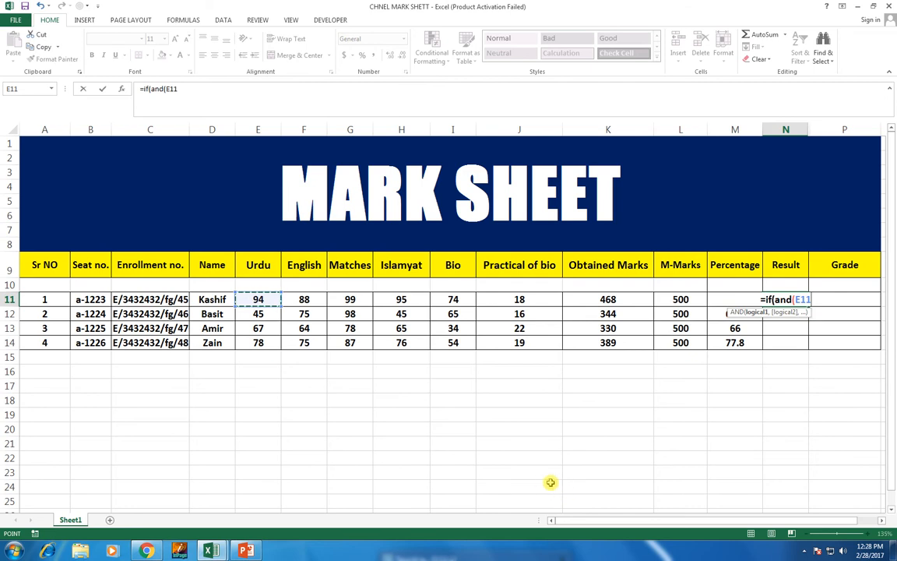
type(">")
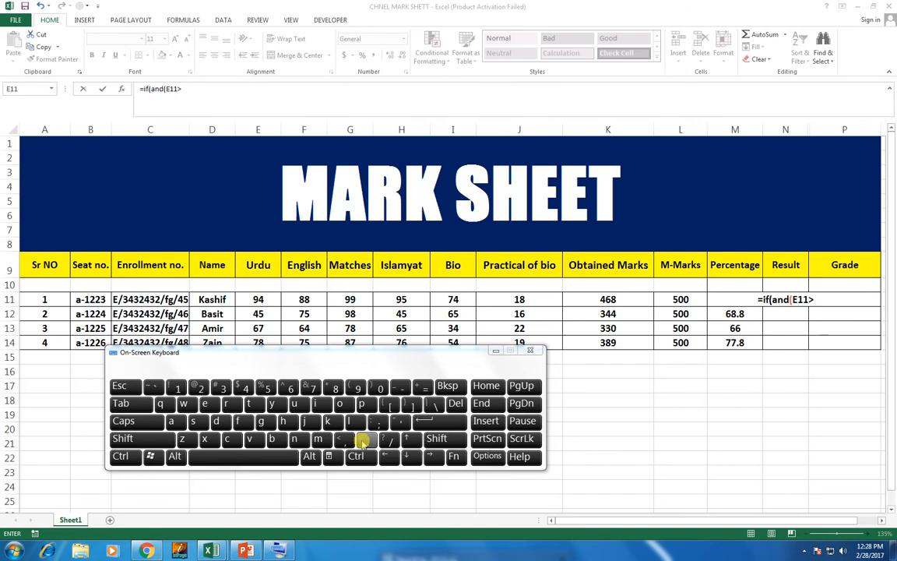
key("ctrl")
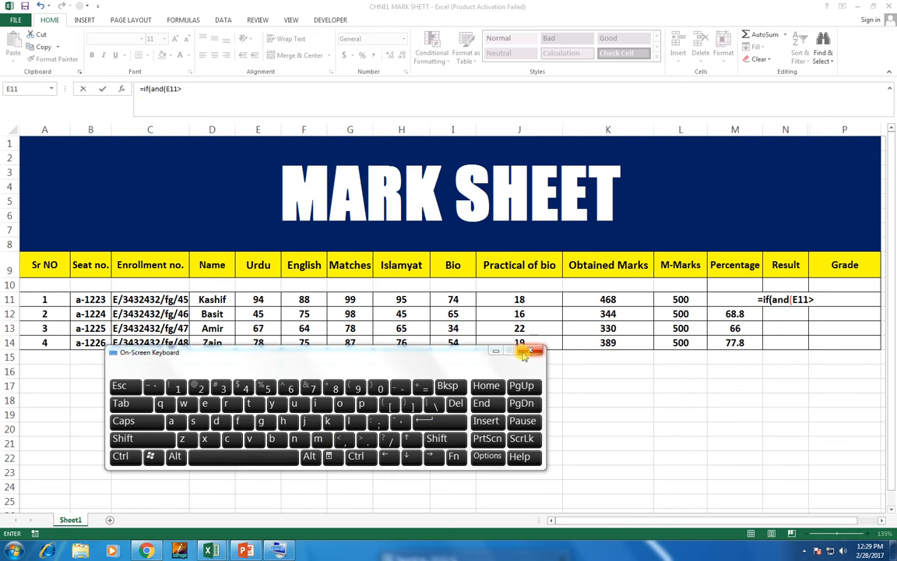
left_click(530, 352)
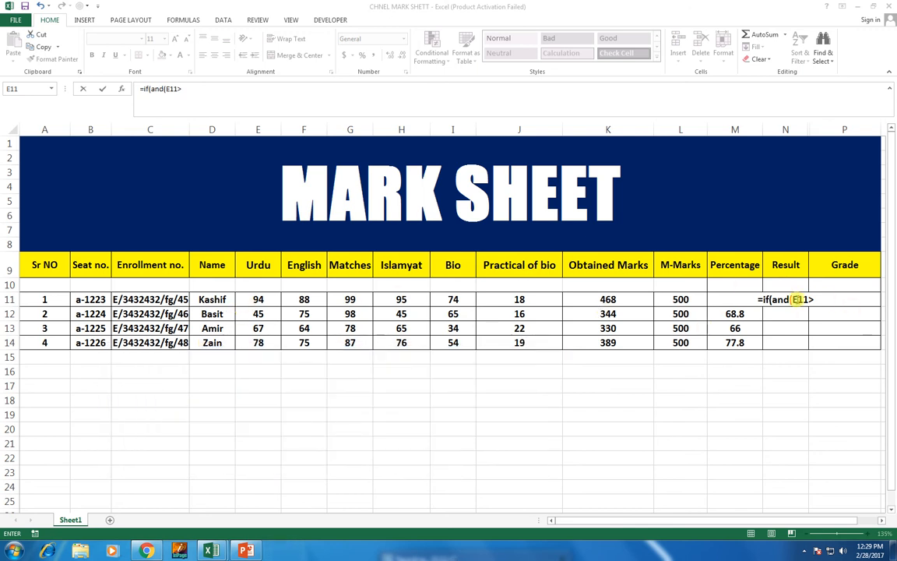
left_click(810, 299)
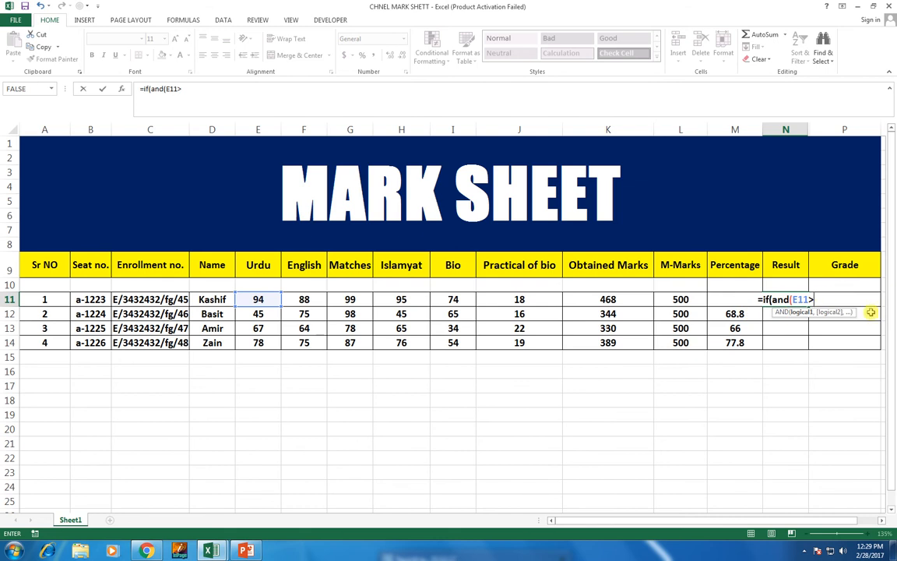
type("=")
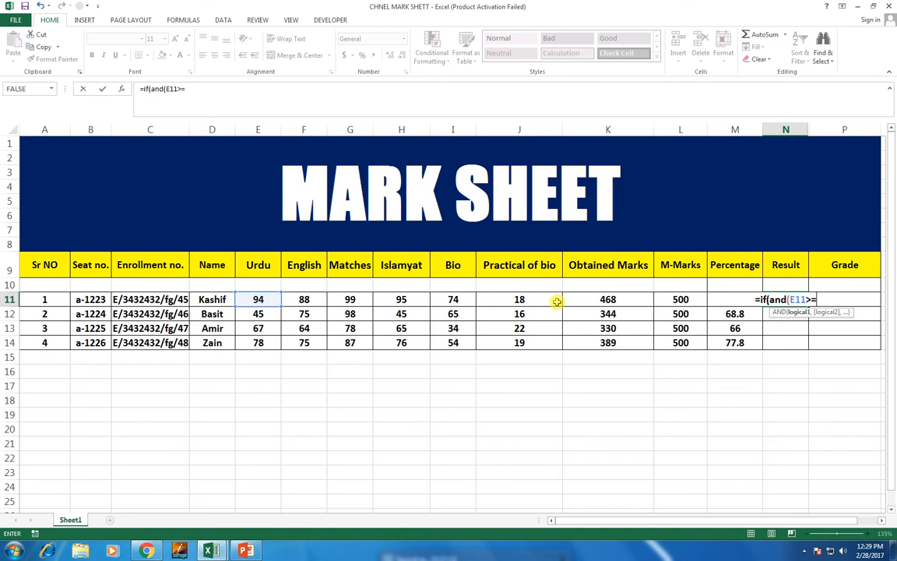
type("33")
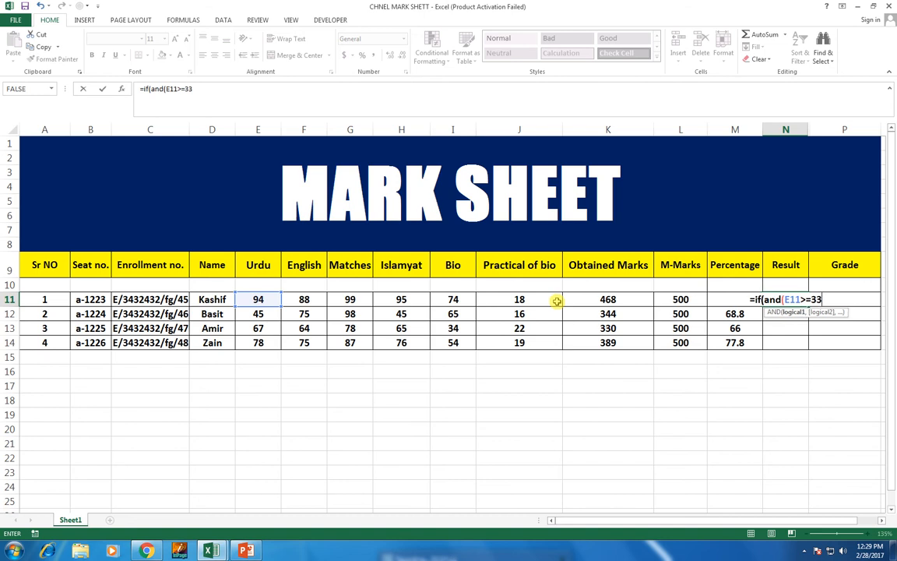
type(",")
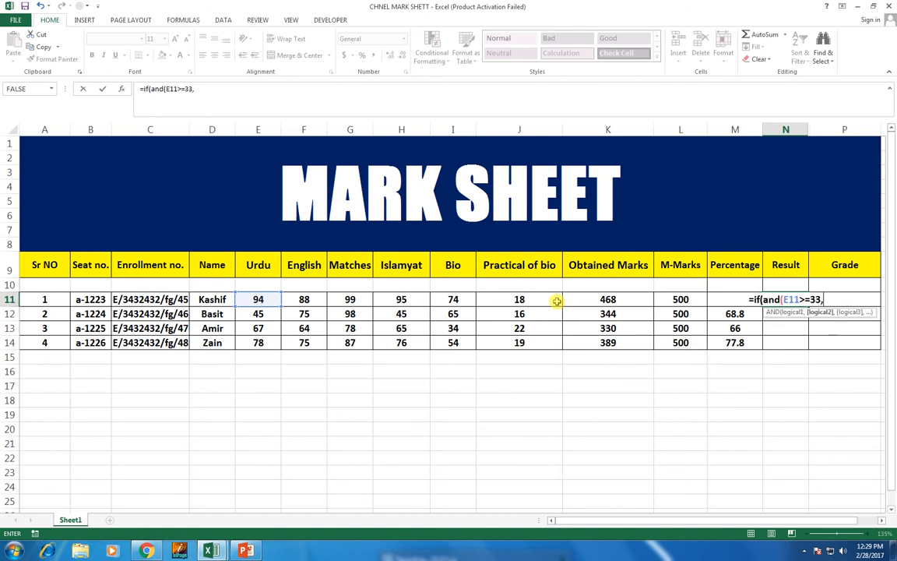
Add the conditions F11>=33, G11>=33 and H11>=33 to the AND test for English, Matches and Islamyat.
left_click(301, 297)
type(">")
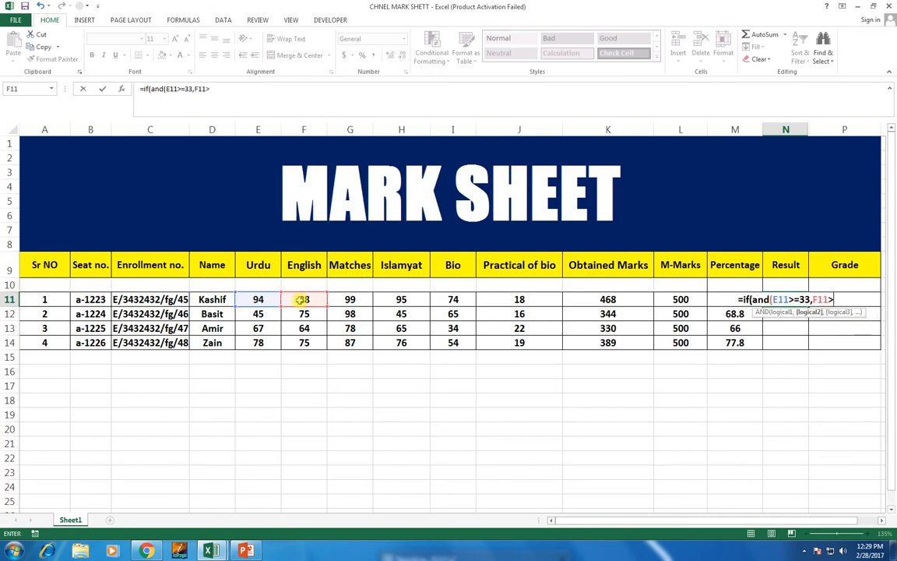
type("=33")
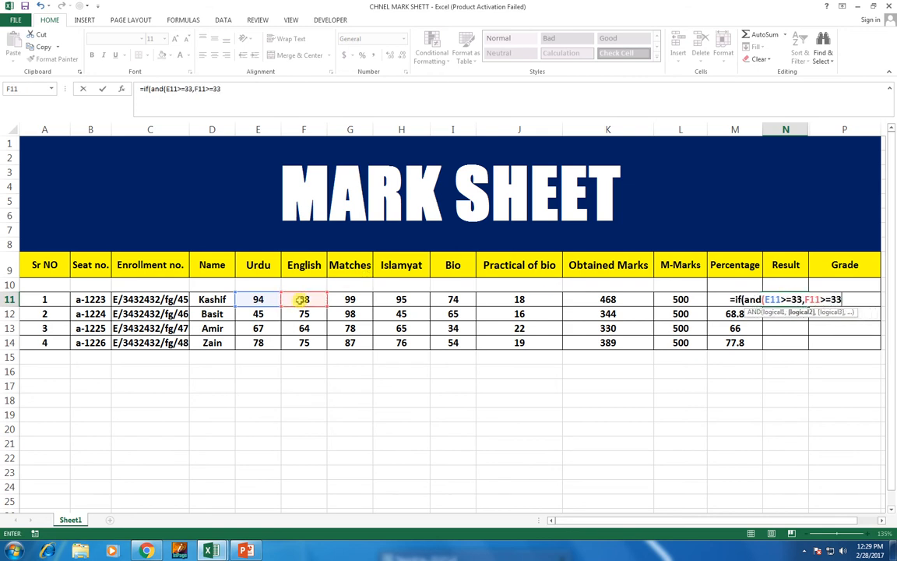
type(",")
left_click(342, 296)
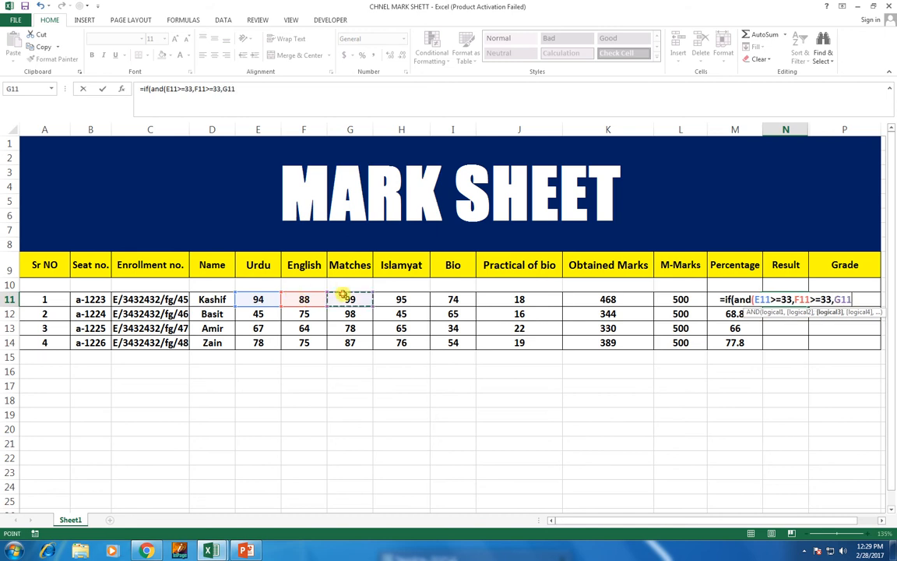
type(">")
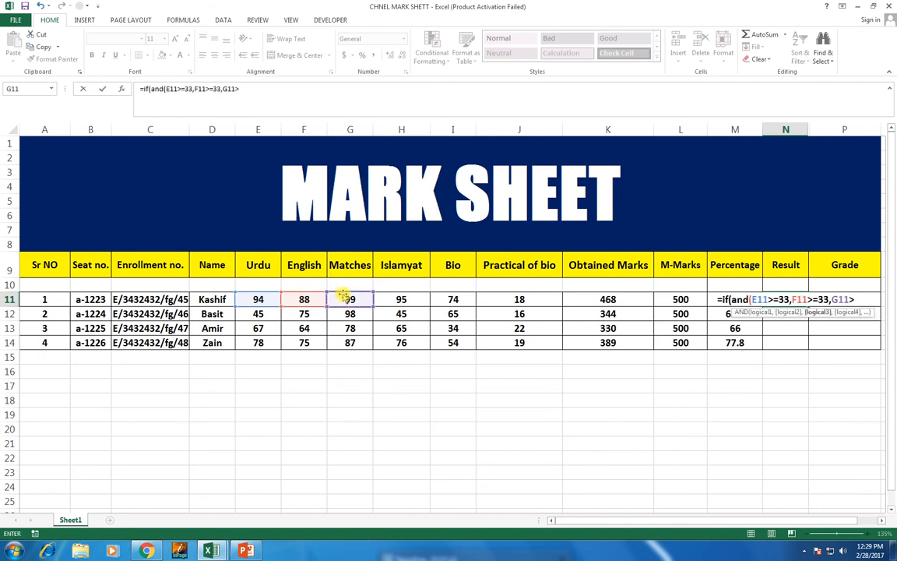
type("=33")
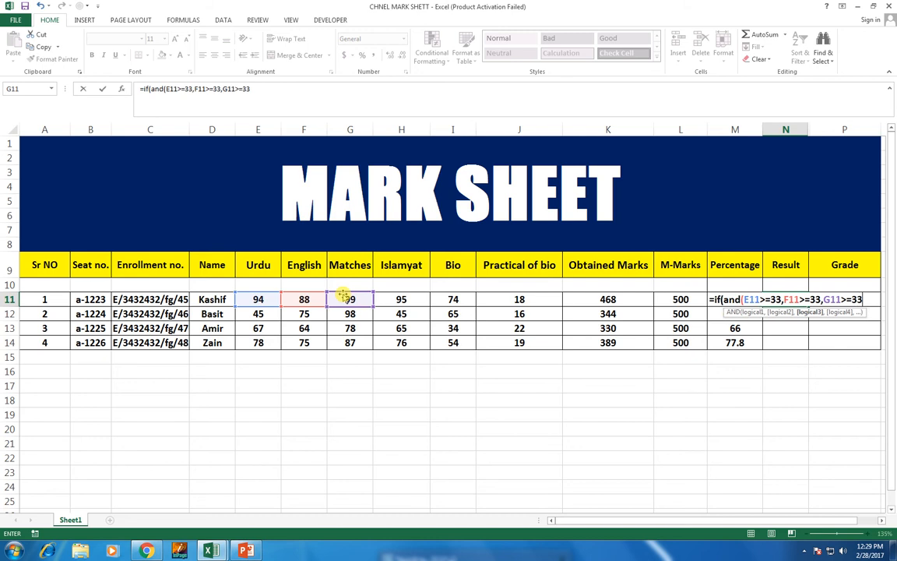
type(",")
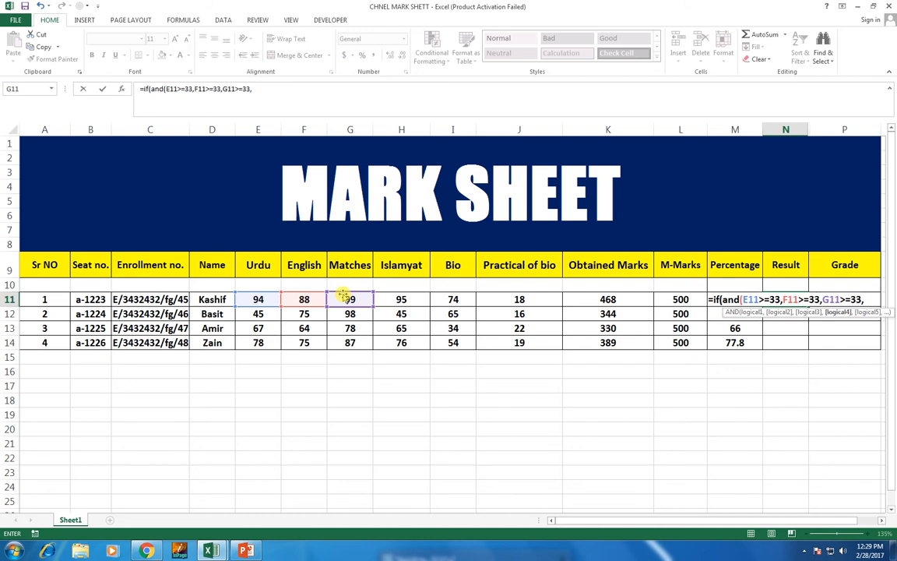
left_click(411, 297)
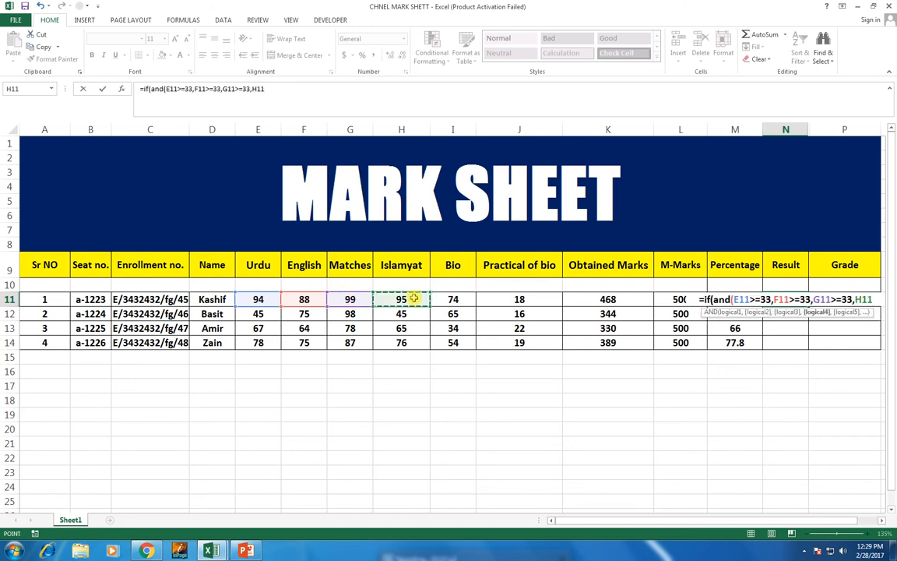
type(">=")
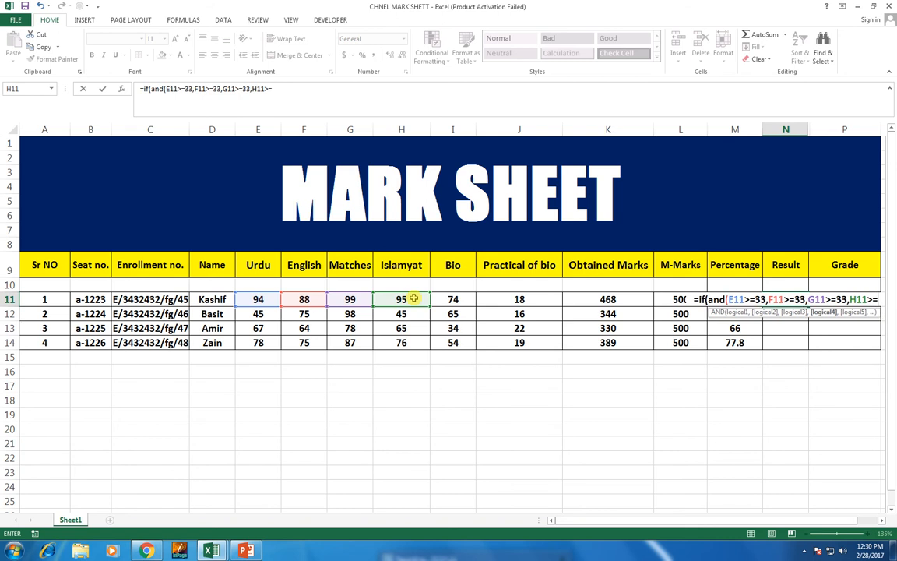
type("33")
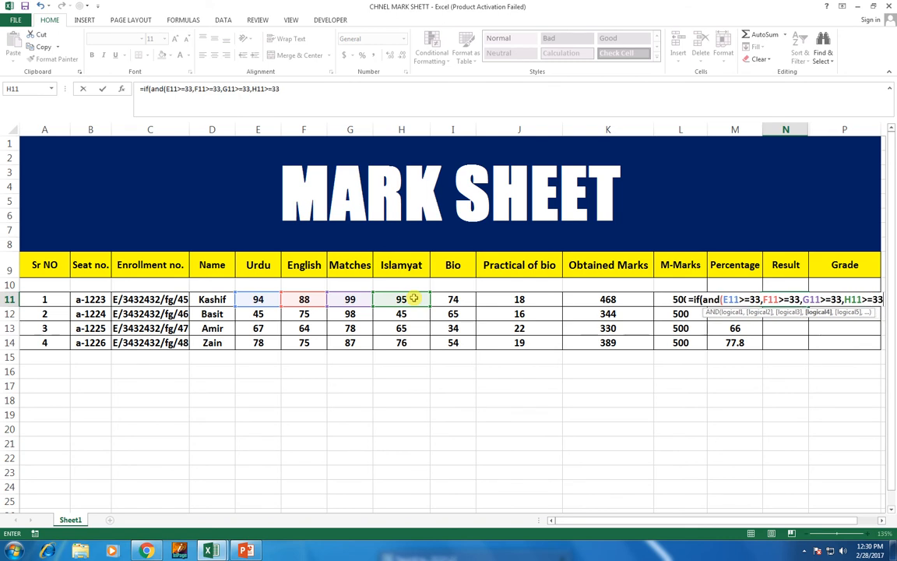
type(",")
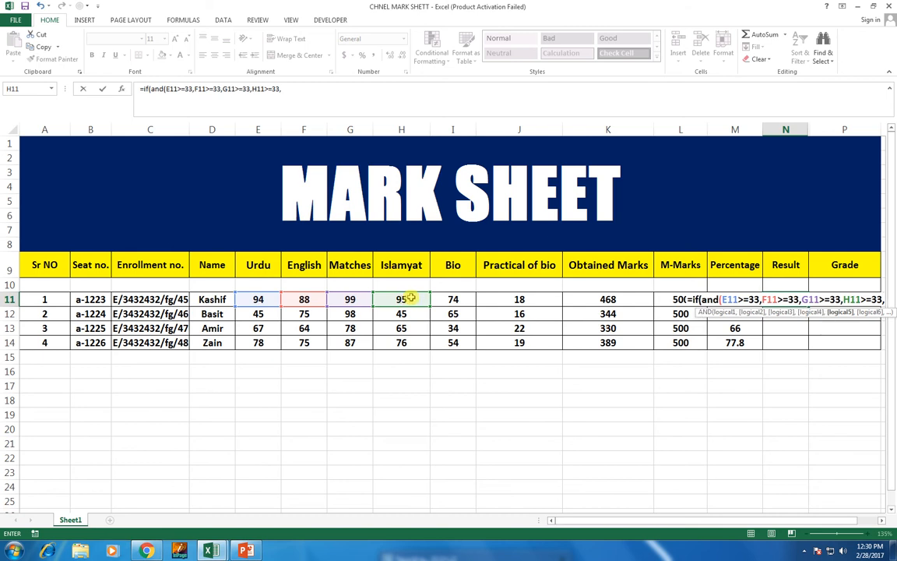
Add the condition I11>=25 to the AND test for the Bio marks.
left_click(467, 296)
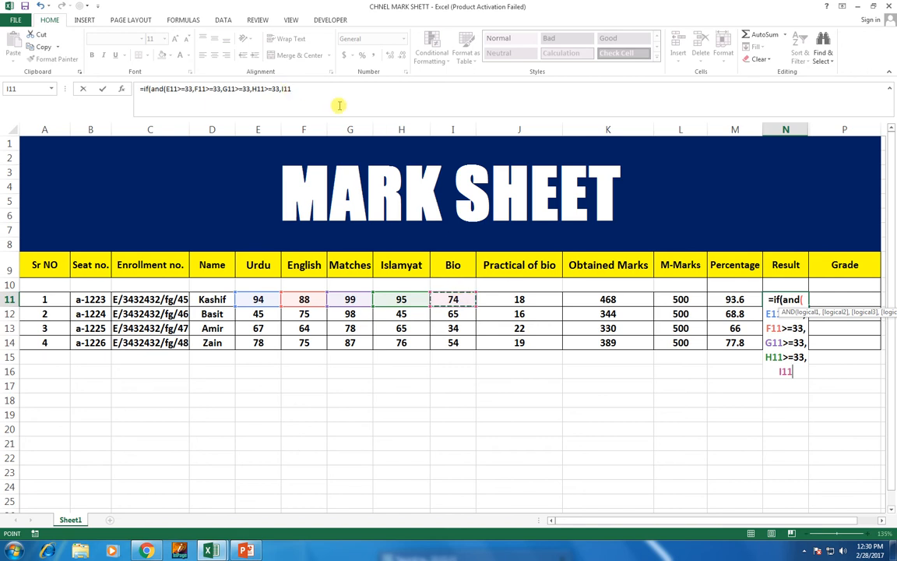
type(">=")
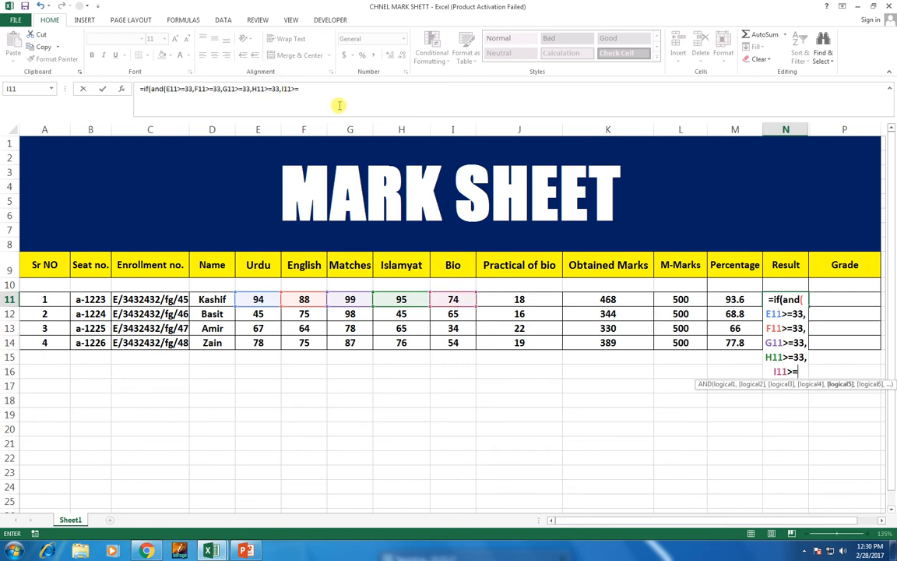
type("75")
key("BackSpace")
key("BackSpace")
type("25")
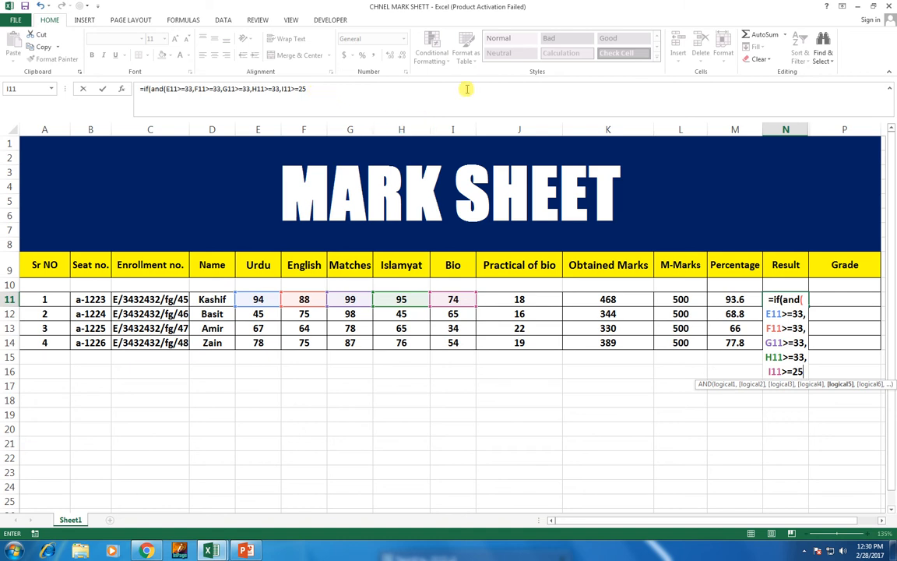
type(",")
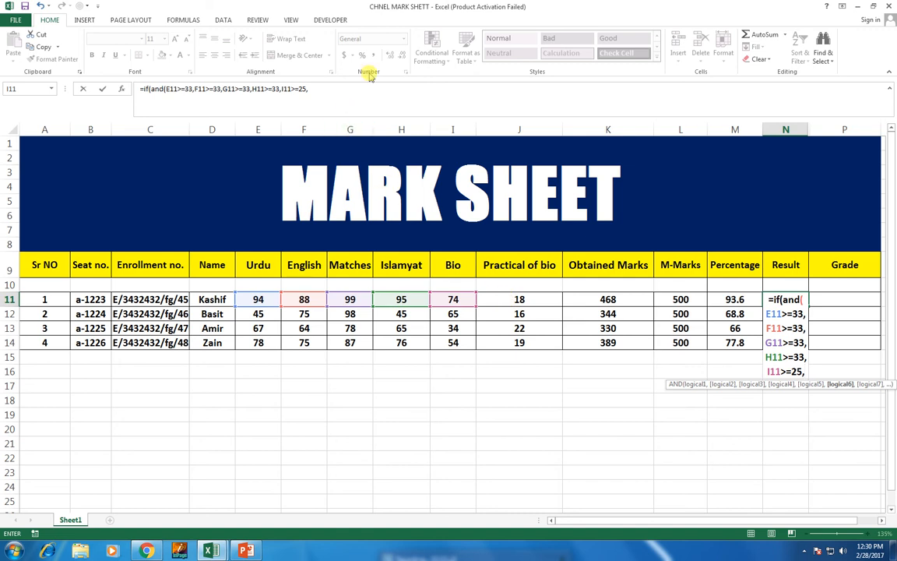
Add the condition J11>=9 for Practical of bio and close the AND test's parenthesis.
left_click(519, 299)
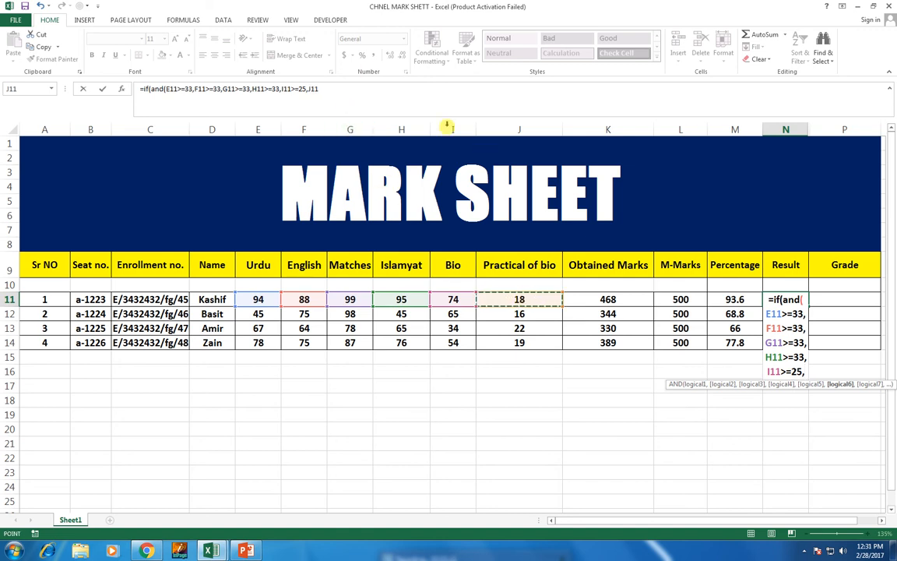
type(">=")
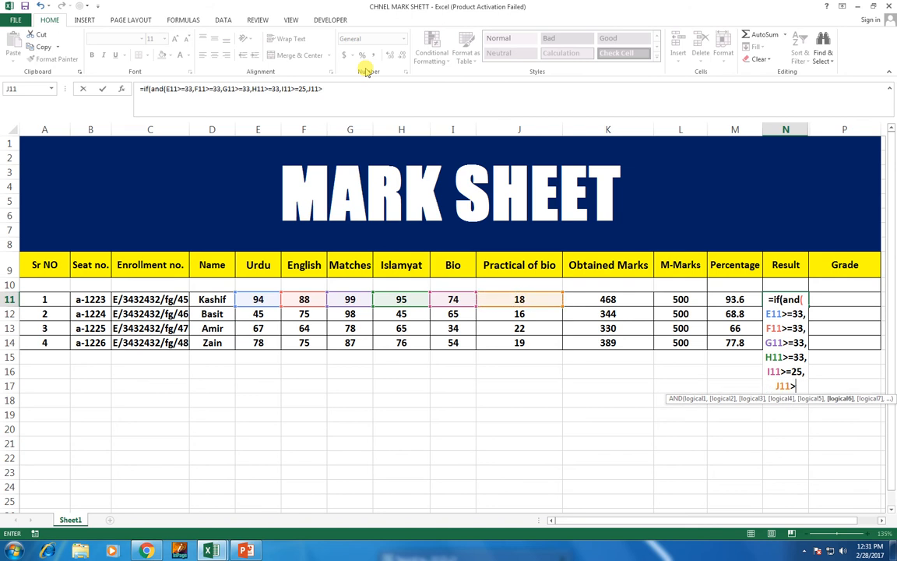
type("9")
left_click(337, 89)
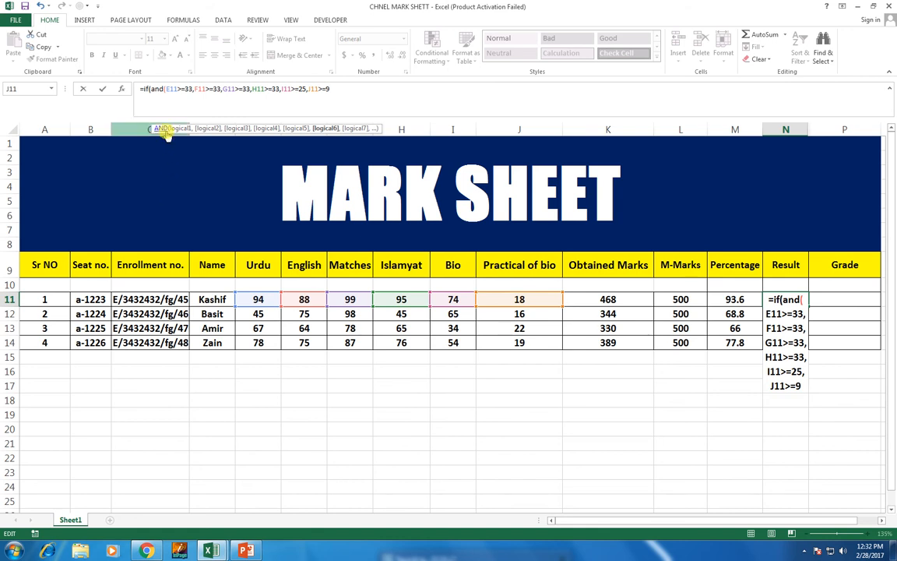
type(")")
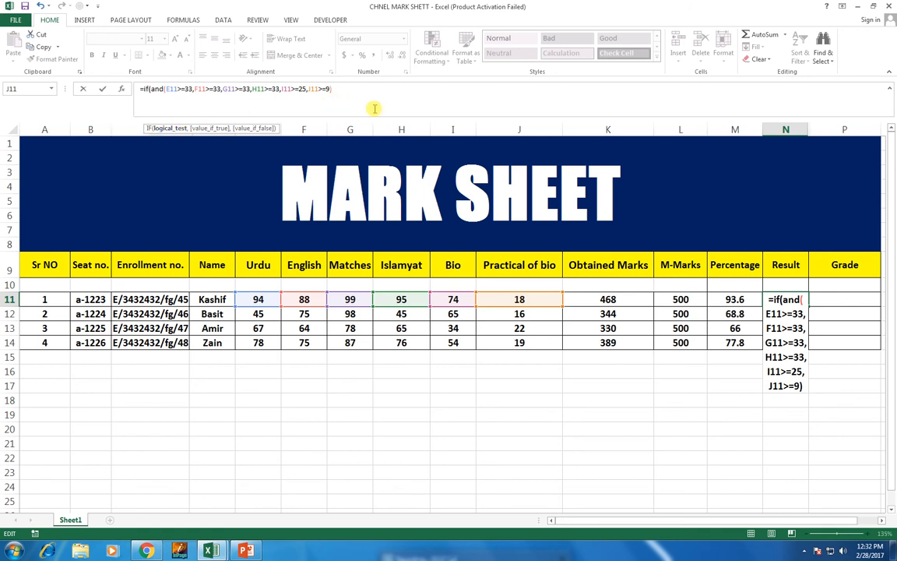
Enter "pass" as the IF function's value if true, followed by a comma for the next argument.
type(",")
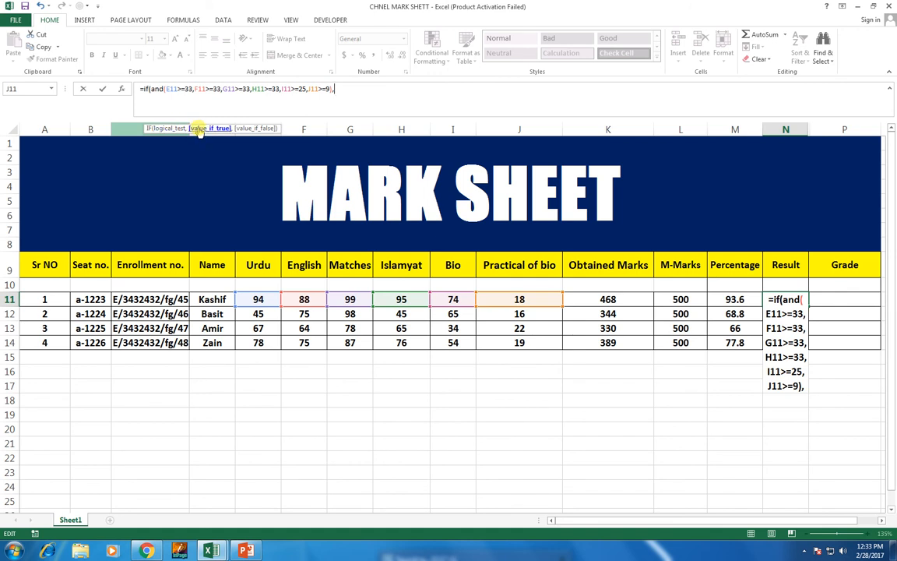
type("\"pass")
type("\"")
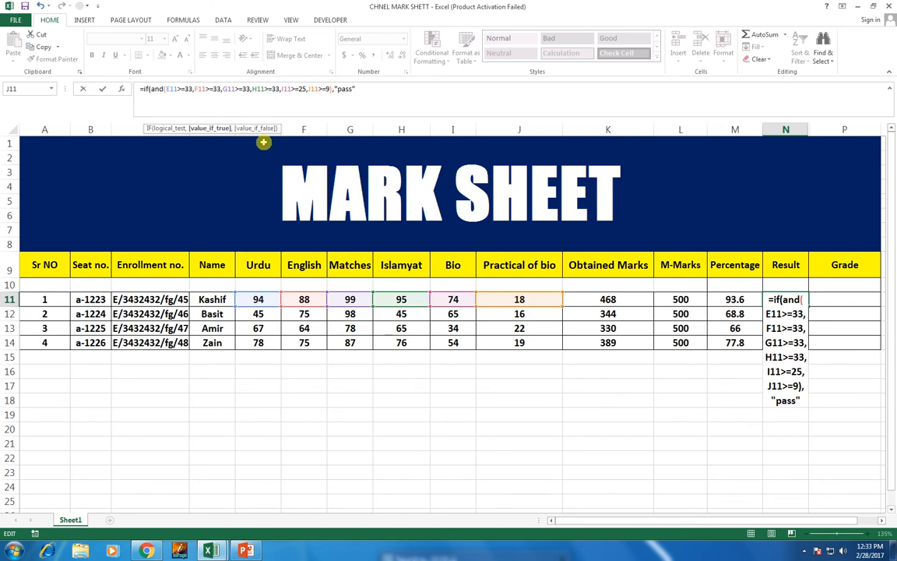
type(",")
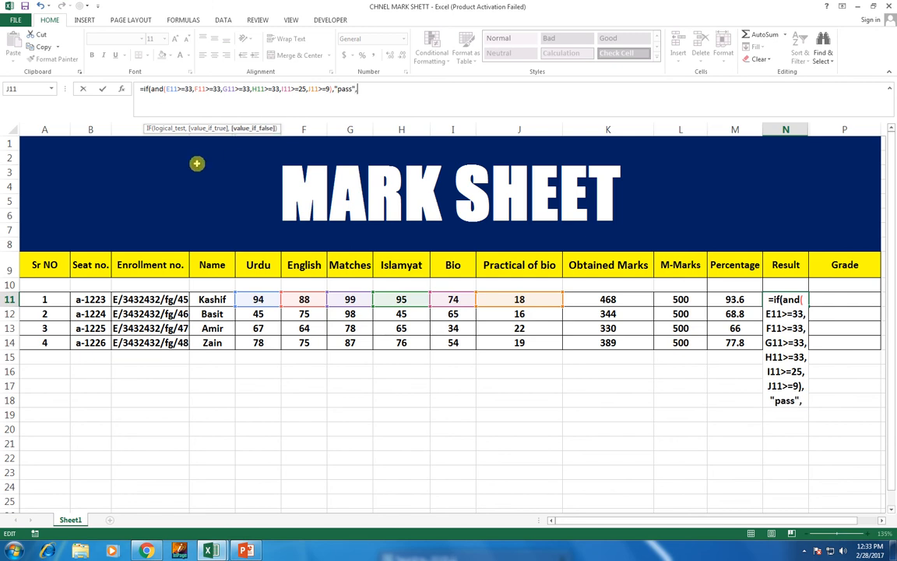
Finish the Result formula with "fail" as the value if false and copy it from N11 down to N14.
type("\"fail\")")
key("Return")
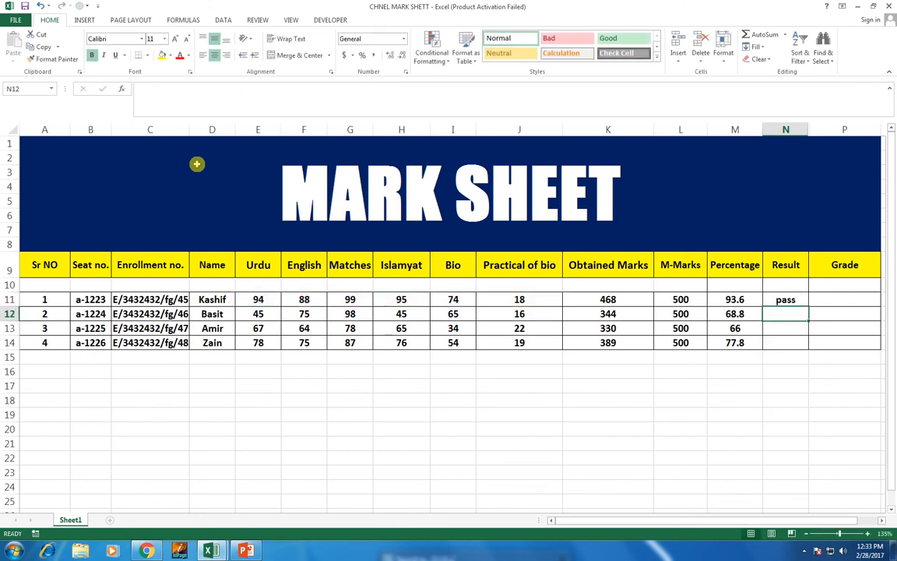
left_click(786, 299)
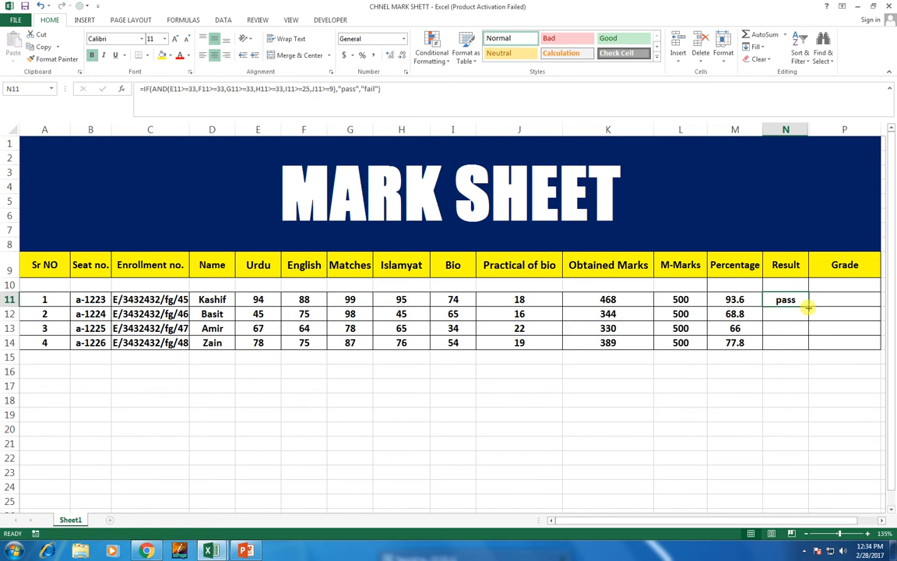
left_click_drag(809, 307, 805, 342)
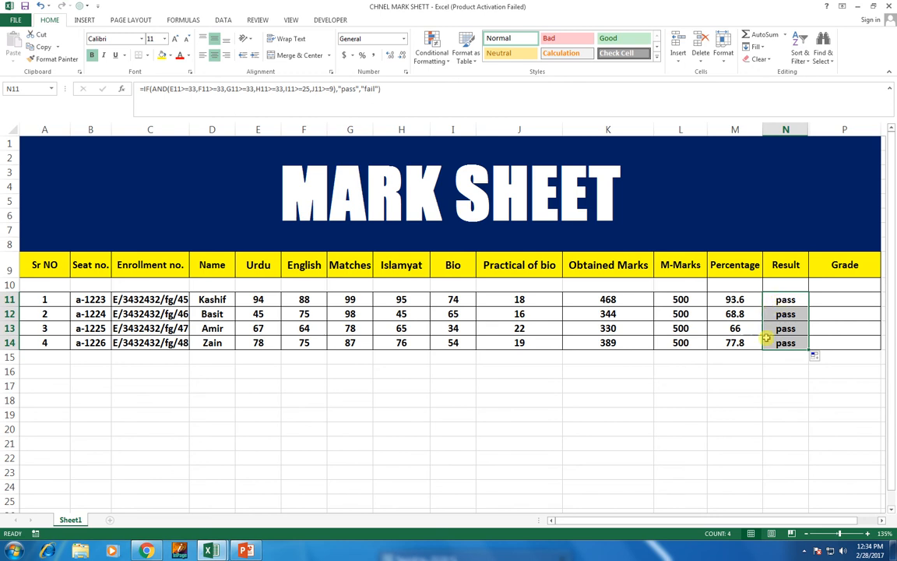
Start the Grade formula in P11 as =if(M11>=90,"a one", leaving it open for the value if false.
left_click(819, 300)
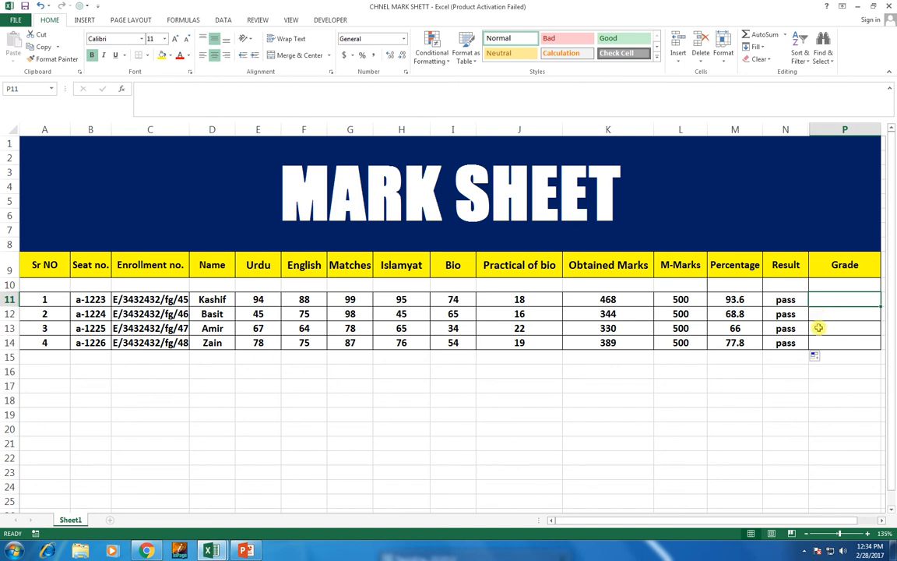
type("=if(")
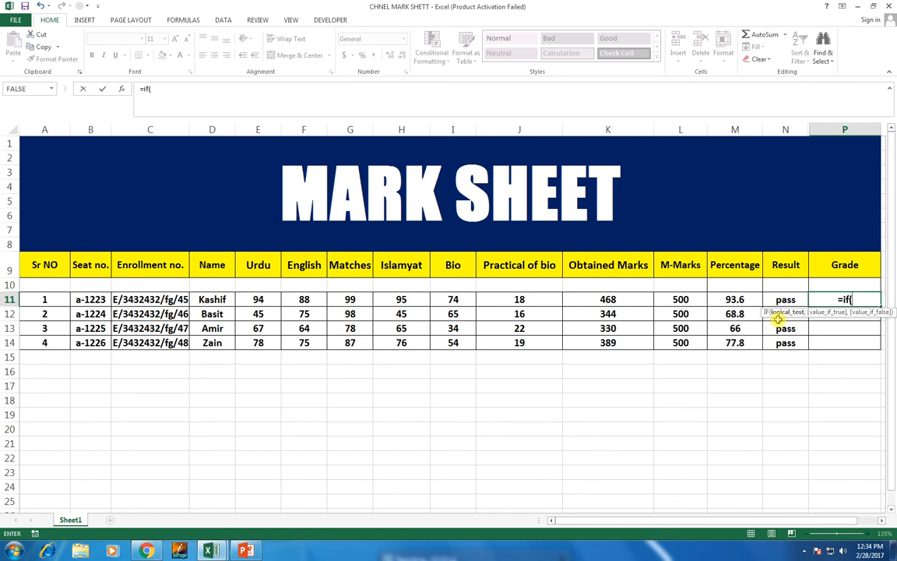
left_click(743, 300)
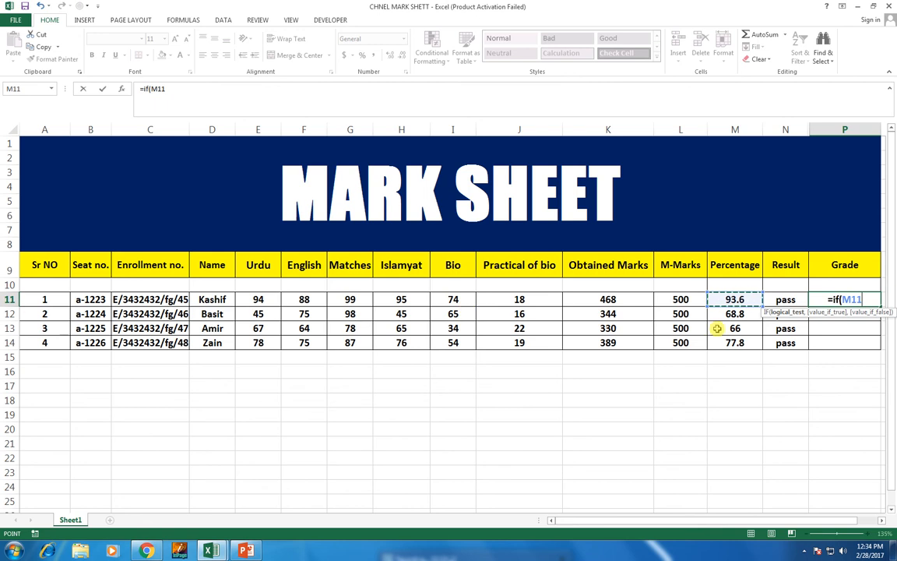
type(">=")
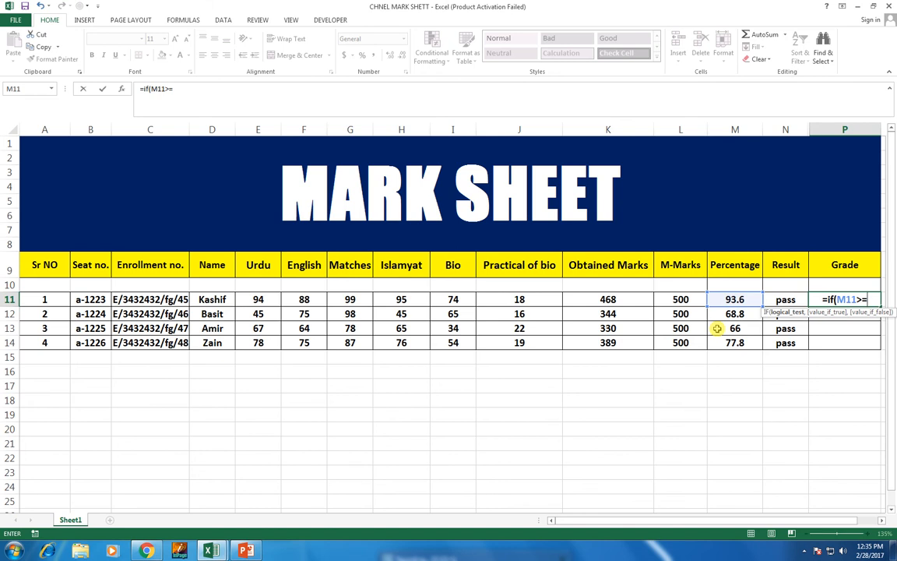
type("90,\"")
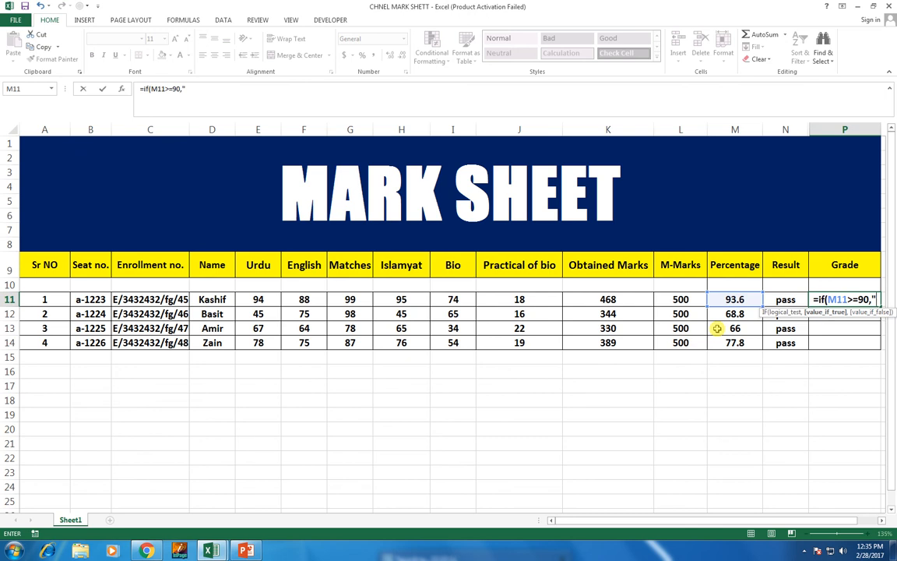
type("a o")
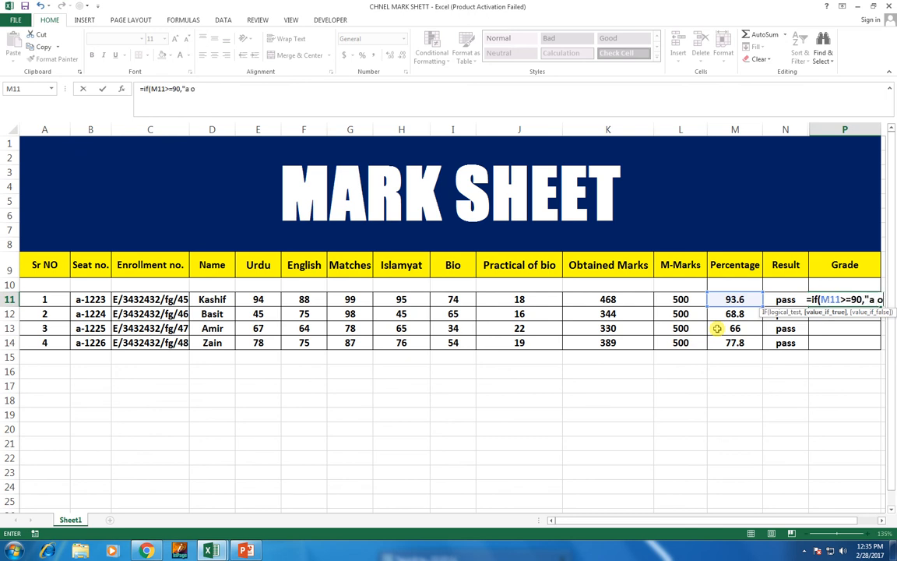
type("ne")
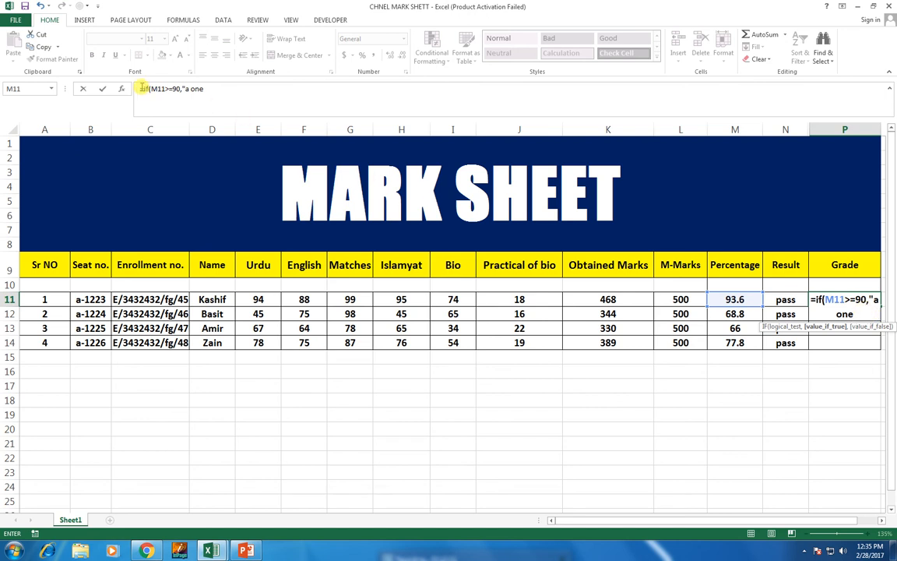
left_click(207, 89)
type("\"")
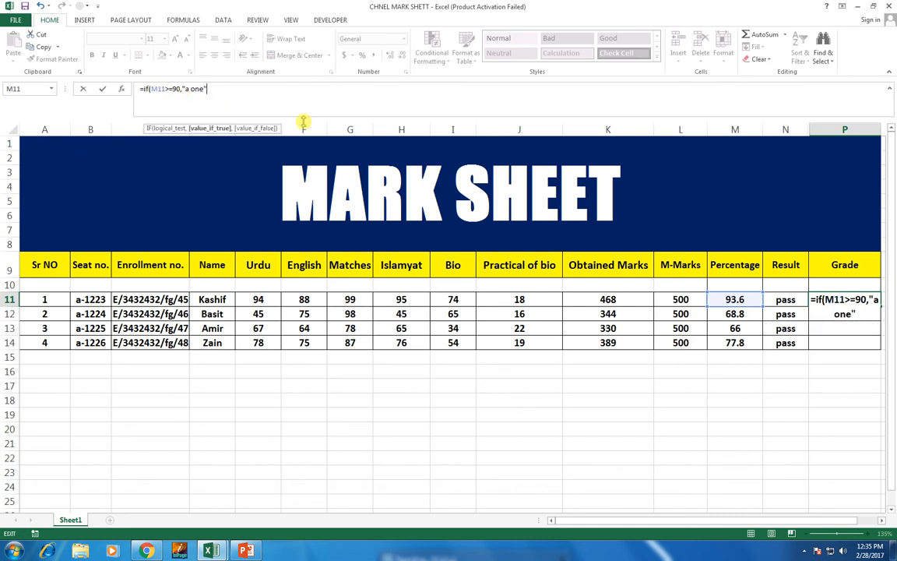
type(",")
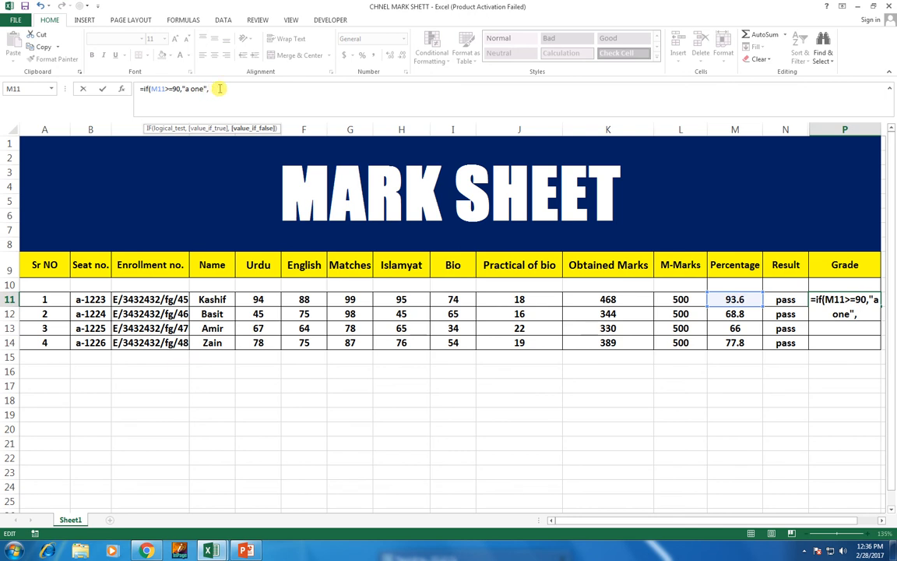
left_click_drag(210, 89, 143, 88)
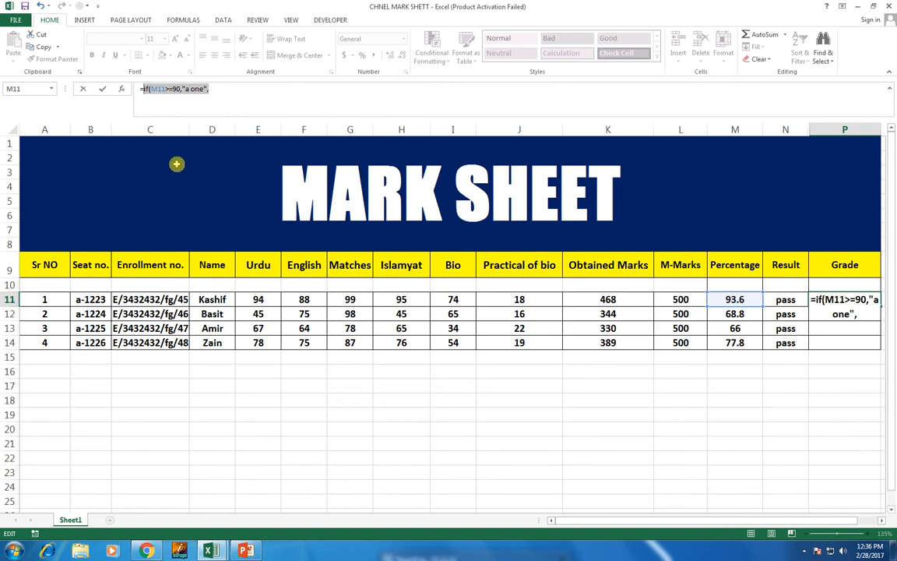
type("=c")
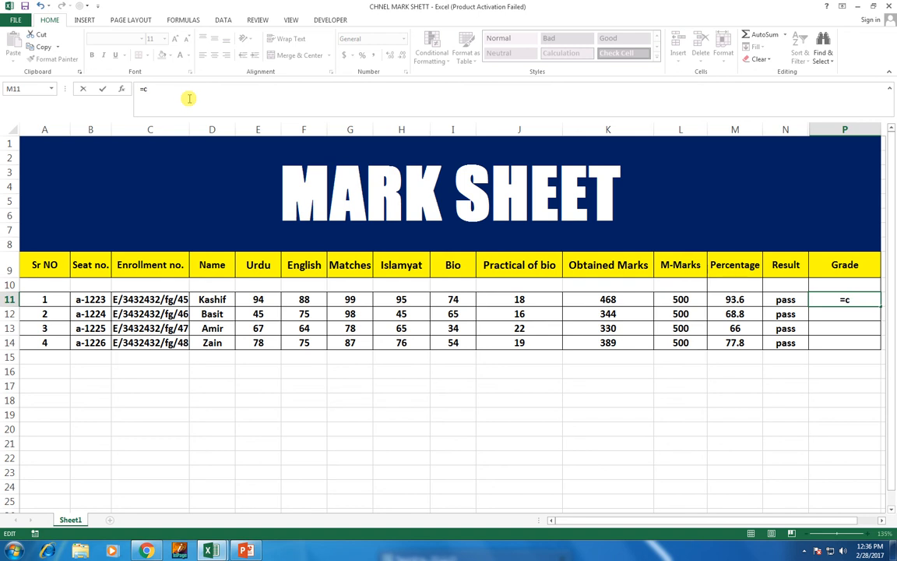
type("f(M11>=90,\"a one\",")
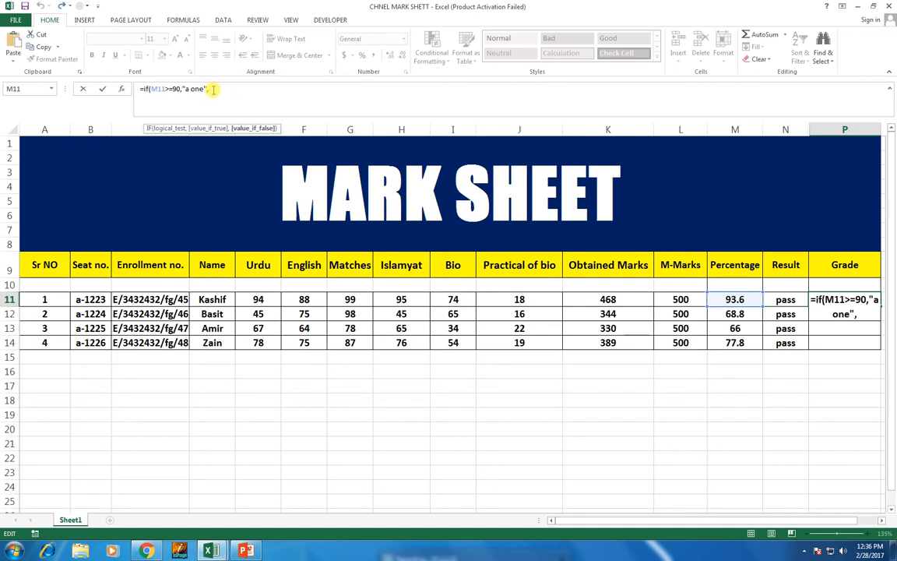
Copy the if(M11>=90,"a one", segment without its equals sign and paste it six times at the end of the Grade formula.
left_click_drag(211, 88, 142, 91)
left_click(175, 83)
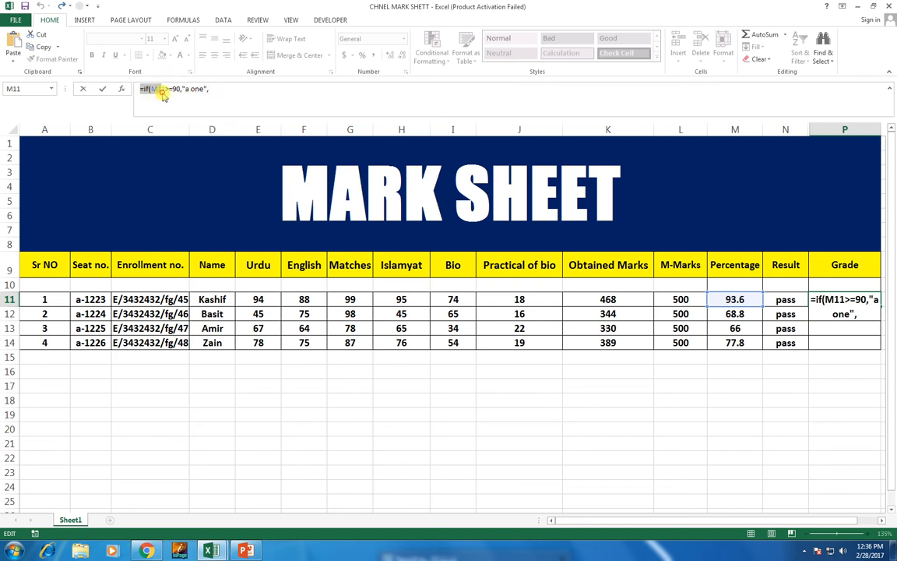
left_click(207, 88)
left_click_drag(240, 88, 129, 88)
key("ctrl+c")
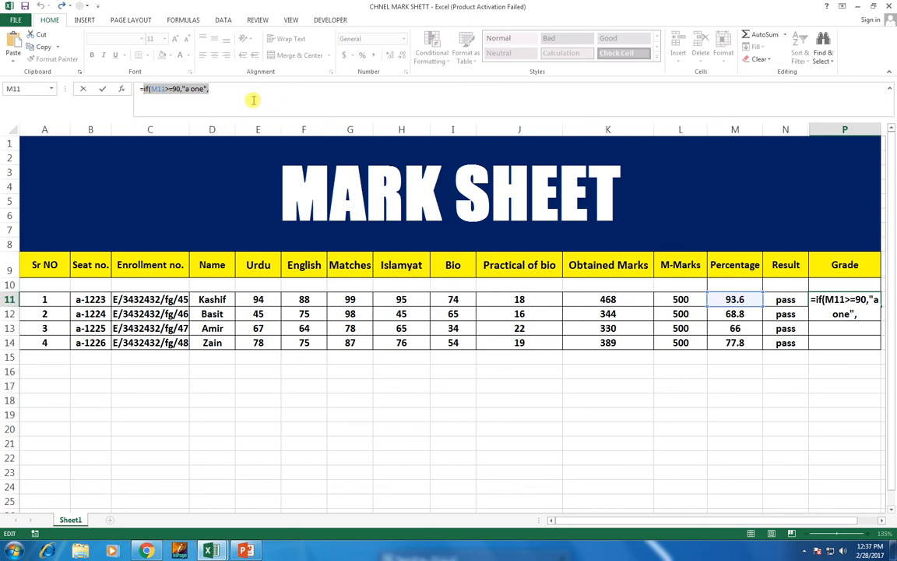
left_click(218, 90)
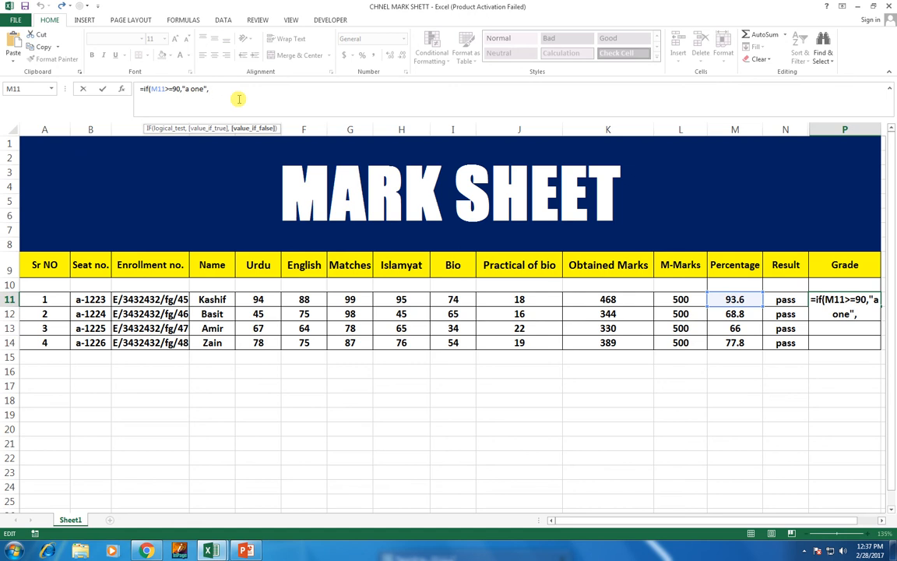
key("ctrl+v")
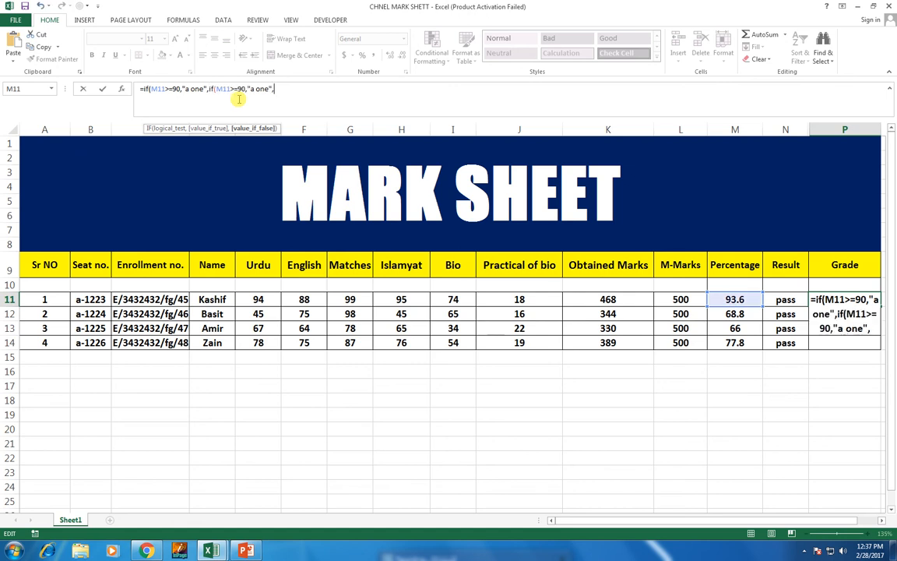
key("ctrl+v")
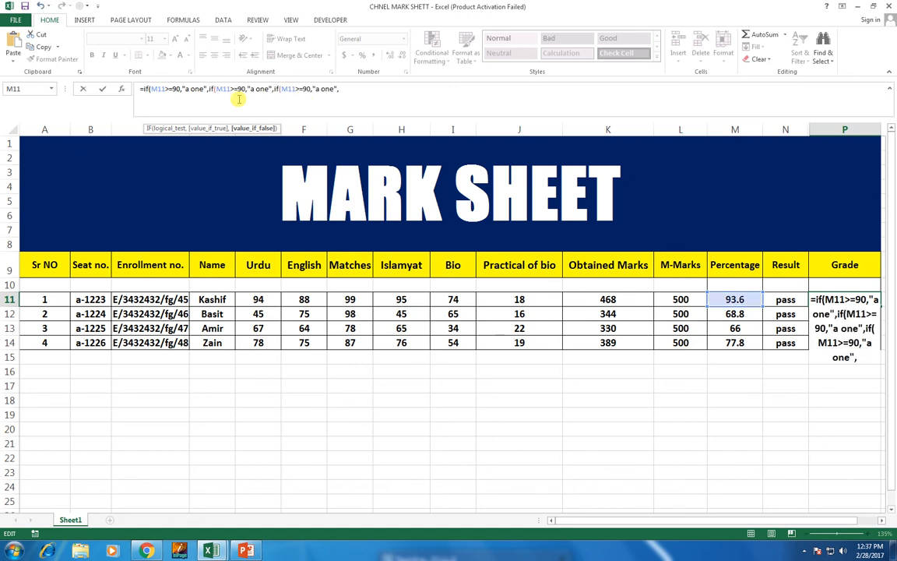
key("ctrl+v")
key("ctrl+v")
key("ctrl+v")
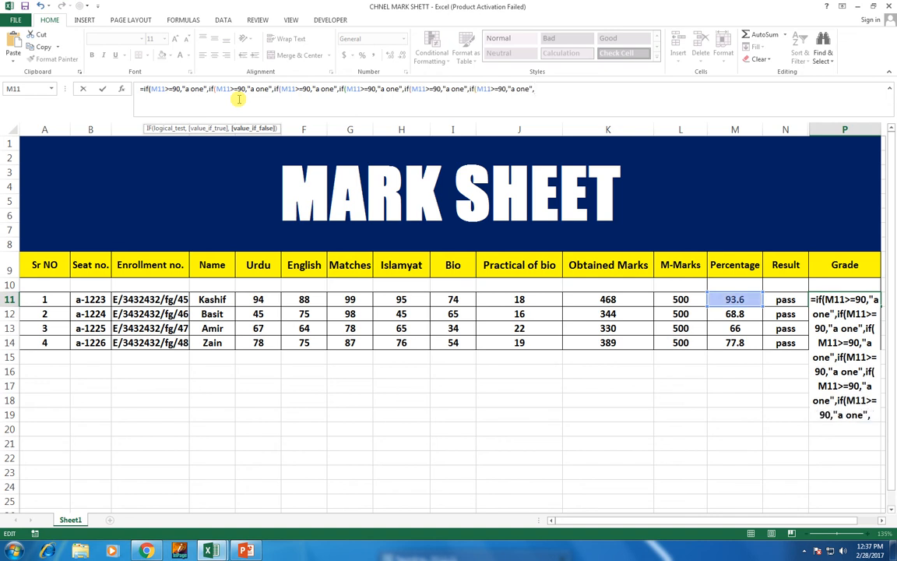
key("ctrl+v")
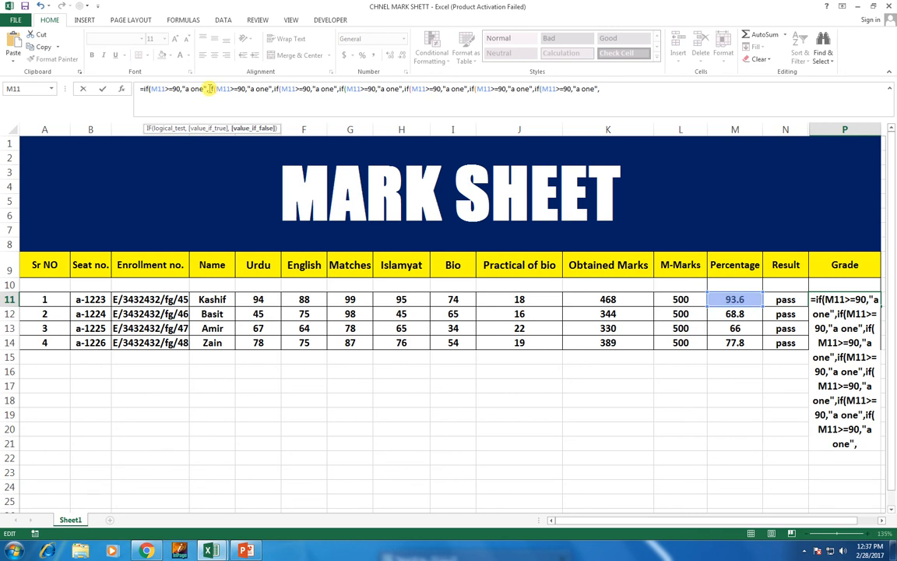
Set the threshold of the second IF in the Grade formula to M11>=80.
left_click(242, 88)
key("BackSpace")
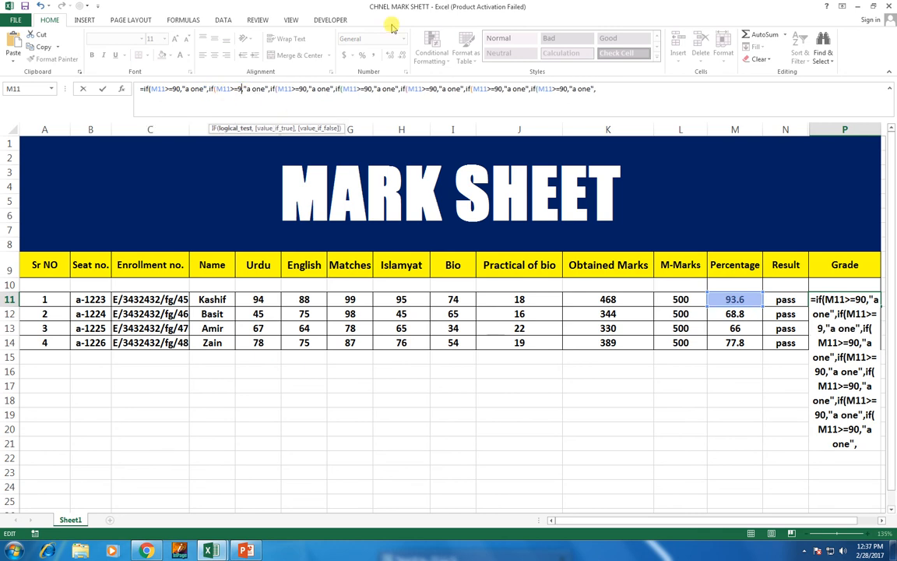
key("BackSpace")
type("80")
Replace the grade text of the second IF, the one testing M11>=80, with "a+".
key("Right")
key("Right")
key("Right")
key("Right")
key("Right")
key("Right")
key("Right")
key("Right")
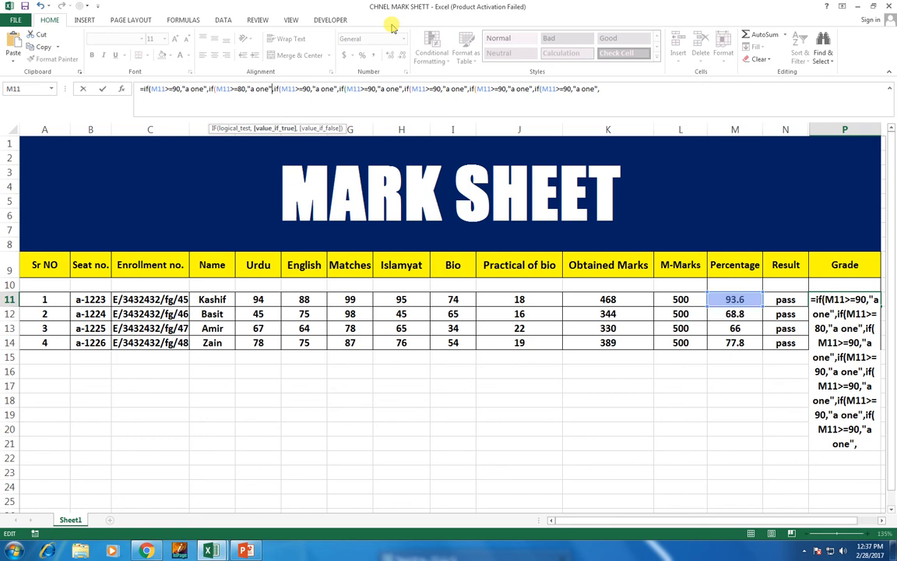
key("Left")
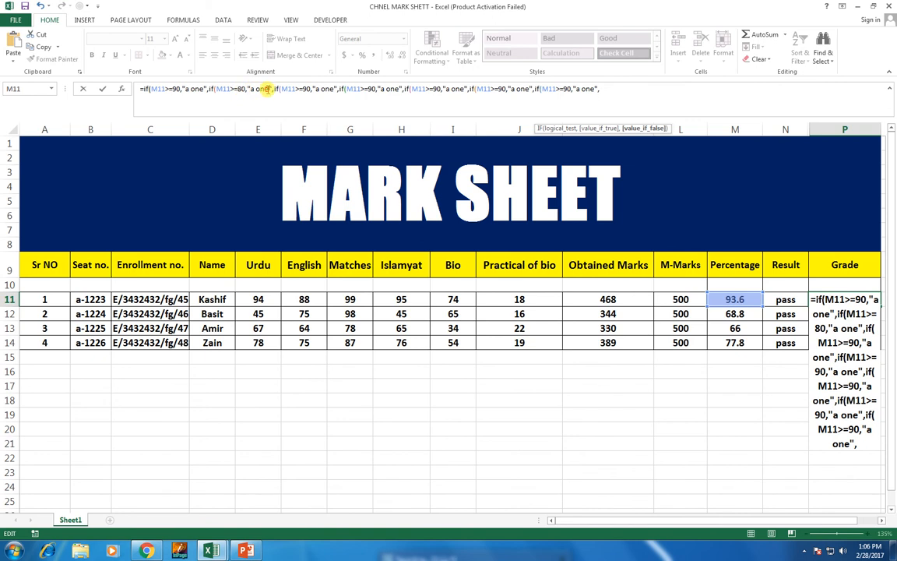
left_click(272, 88)
key("BackSpace")
key("BackSpace")
key("BackSpace")
key("BackSpace")
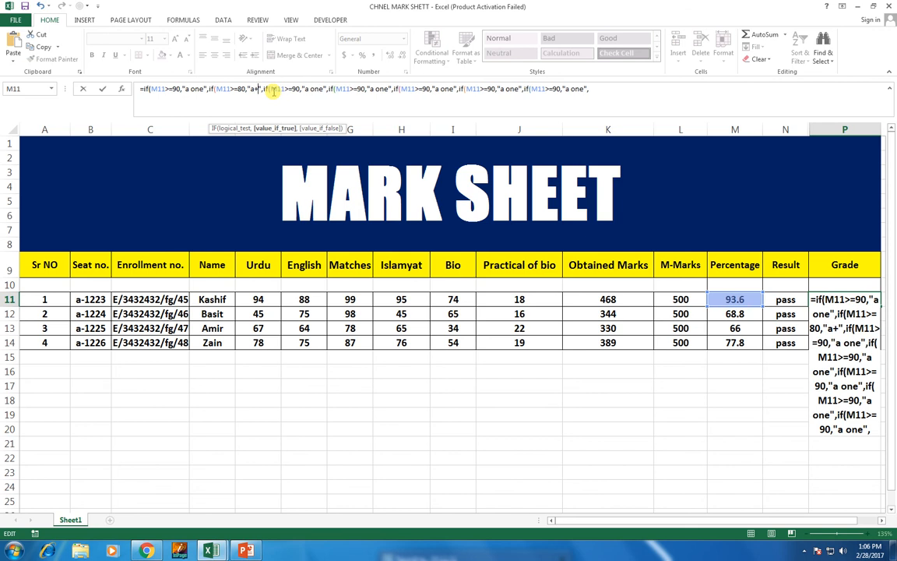
type("+")
Set the third IF in the Grade formula to test M11>=70 and return "a".
left_click(300, 90)
key("BackSpace")
key("BackSpace")
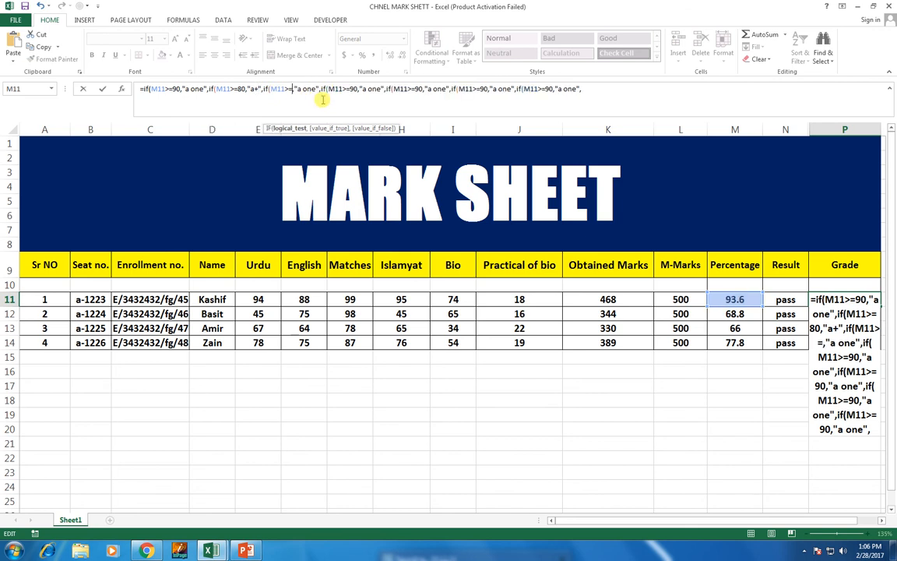
type("70")
left_click(321, 100)
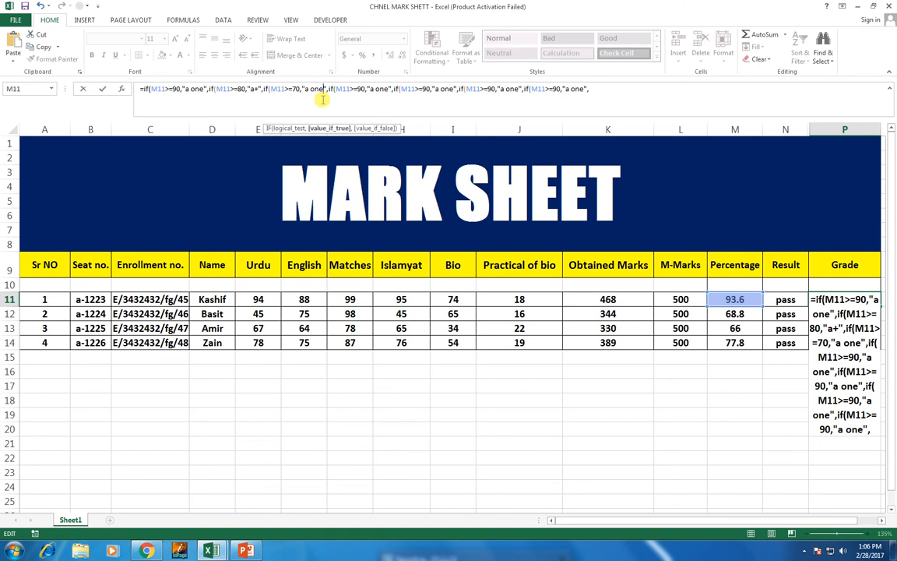
key("BackSpace")
key("BackSpace")
key("BackSpace")
key("BackSpace")
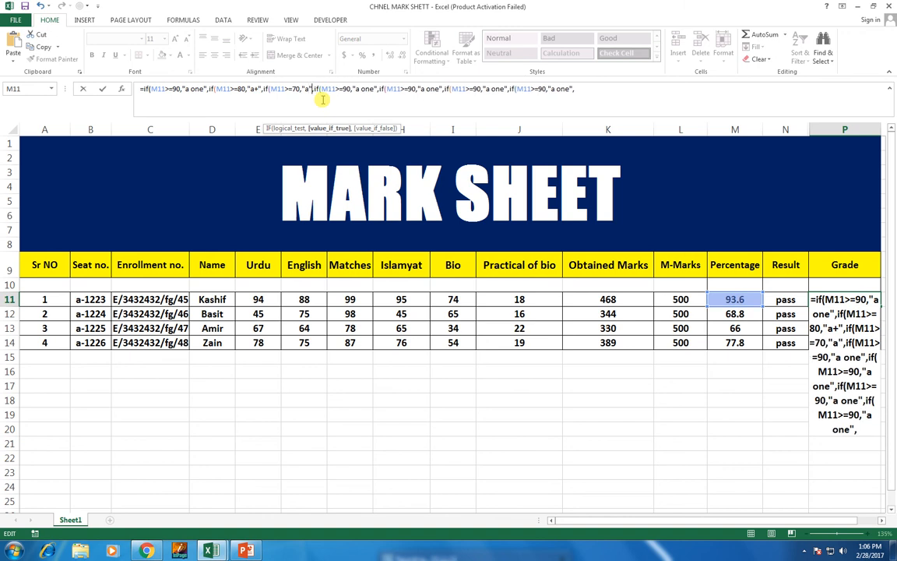
Set the threshold of the fourth IF in the Grade formula to M11>=60.
key("Right")
key("Right")
key("Right")
key("Right")
key("Right")
key("Right")
key("Right")
key("Right")
key("Right")
key("Right")
key("Right")
key("Right")
key("Right")
key("Right")
key("Right")
key("Right")
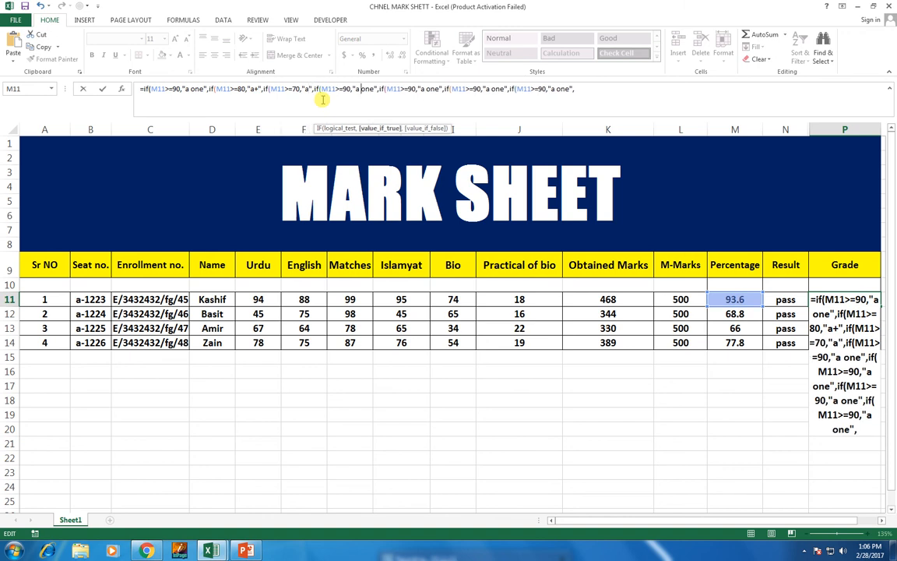
key("Left")
key("Left")
key("Left")
key("Left")
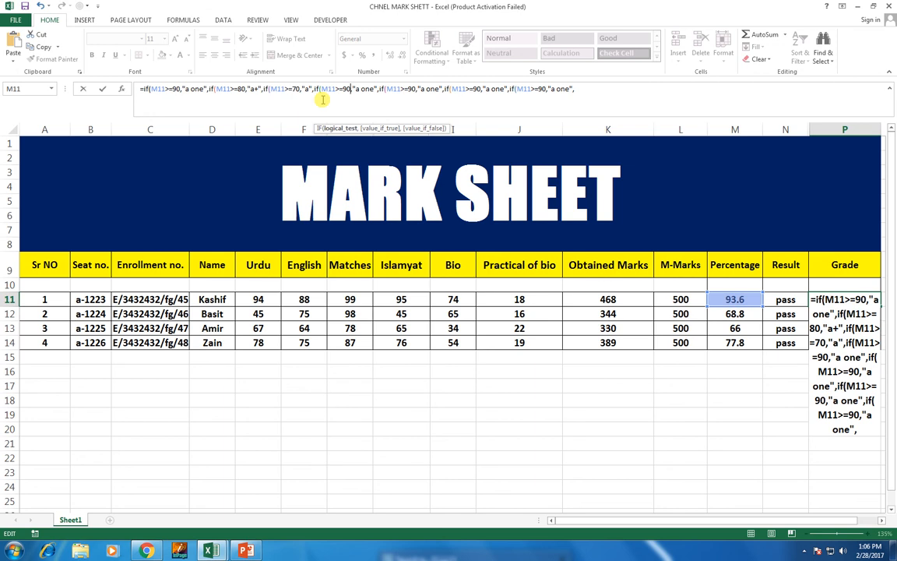
key("BackSpace")
key("BackSpace")
type("60")
Replace the grade text of the fourth IF, the one testing M11>=60, with "b".
key("Right")
key("Right")
key("Right")
key("Right")
key("Delete")
key("Delete")
key("Delete")
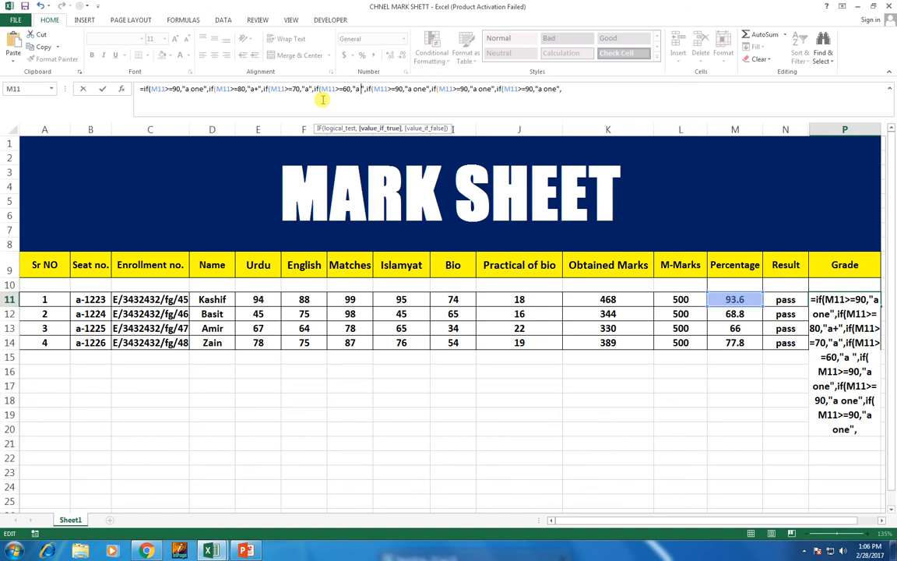
key("BackSpace")
key("BackSpace")
type("b")
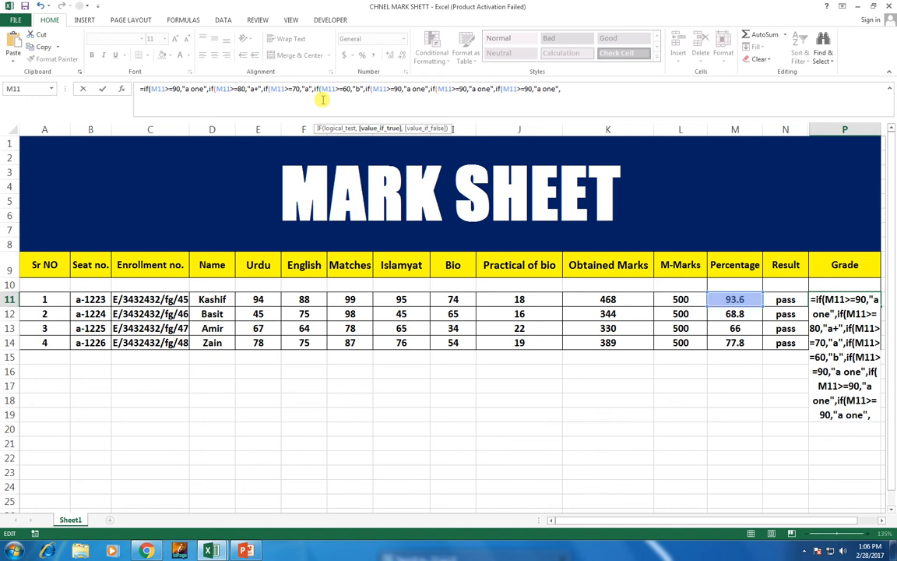
Enter 50 in the threshold of the fifth IF in the Grade formula.
key("Right")
key("Right")
key("Right")
key("Right")
key("Right")
key("Right")
key("Right")
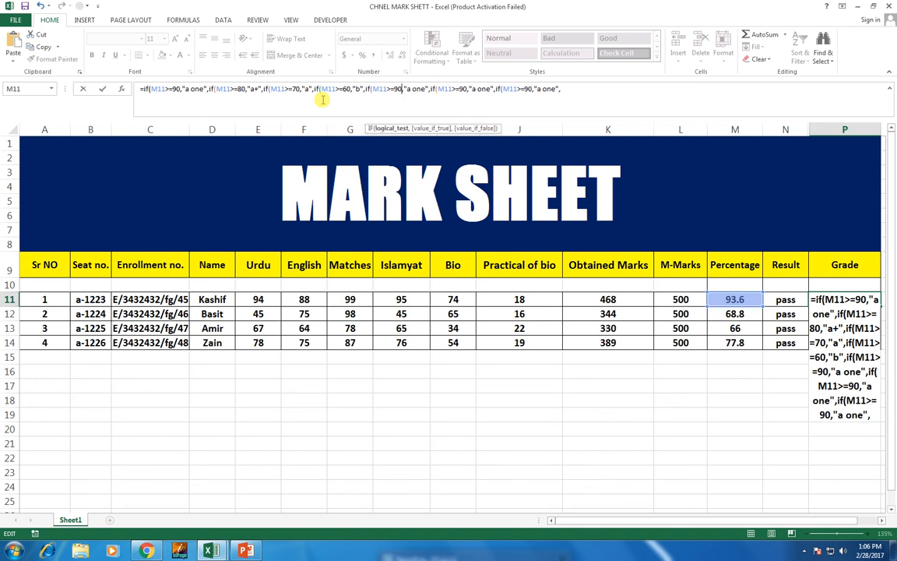
type("50")
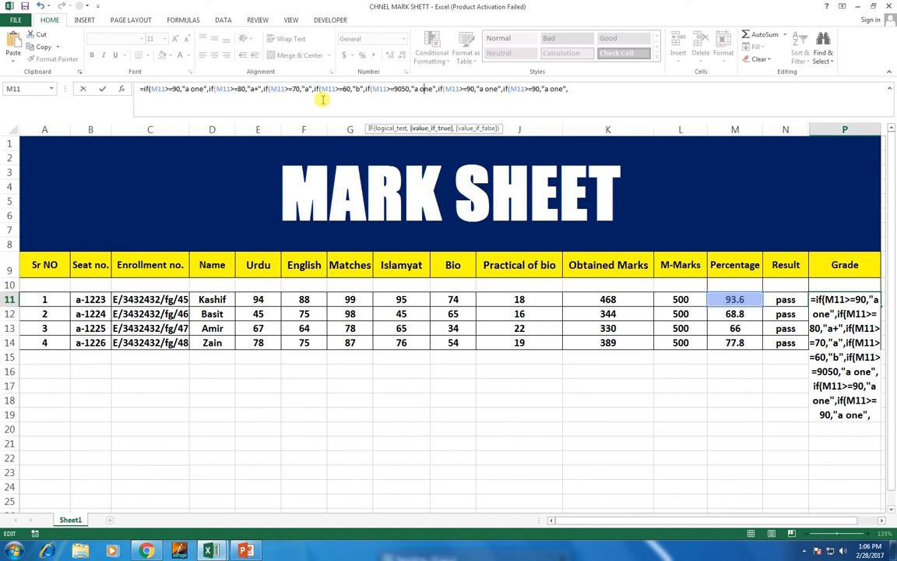
Replace the grade text "a one" of the fifth IF in the Grade formula with "c".
key("BackSpace")
key("BackSpace")
key("BackSpace")
key("BackSpace")
key("BackSpace")
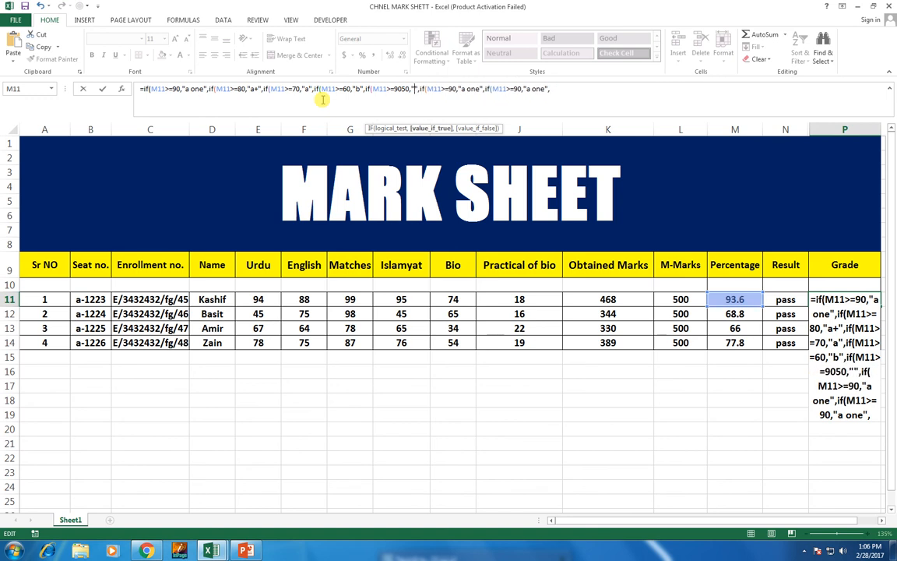
type("c")
Set the threshold of the sixth IF in the Grade formula to M11>=40.
key("Right")
key("Right")
key("Right")
key("Right")
key("Right")
key("Right")
key("Right")
key("Right")
key("Right")
key("Right")
key("Right")
key("Right")
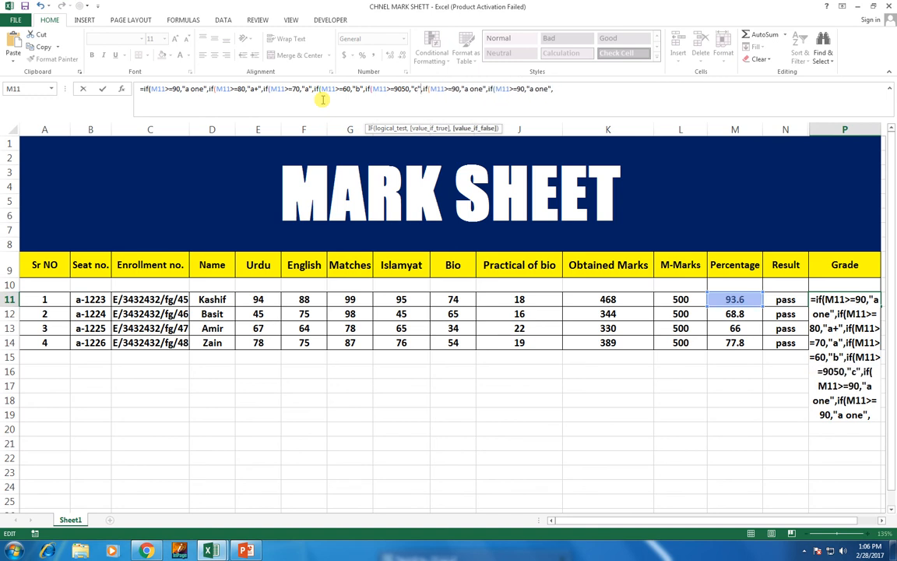
key("BackSpace")
key("BackSpace")
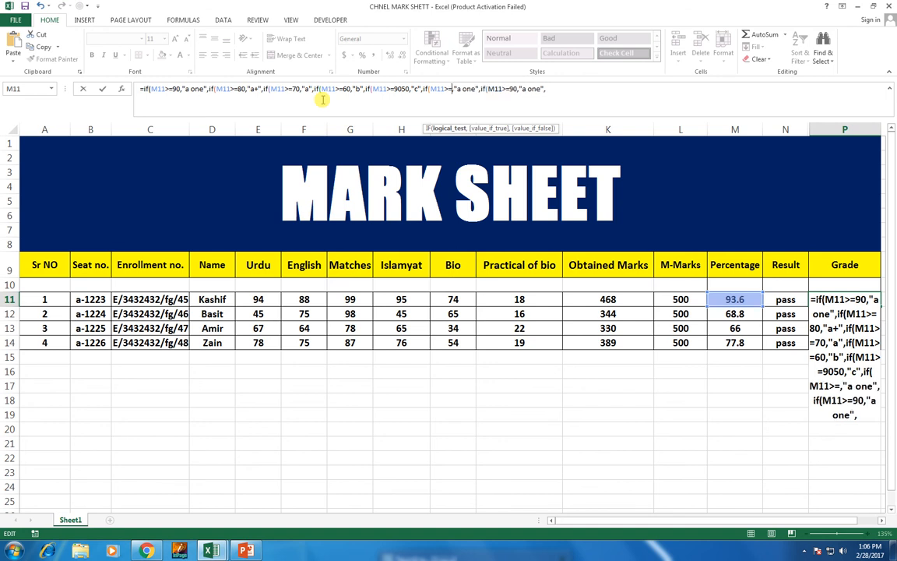
type("40")
Replace the grade text of the sixth IF, the one testing M11>=40, with "d".
key("Right")
key("Right")
key("Right")
key("Right")
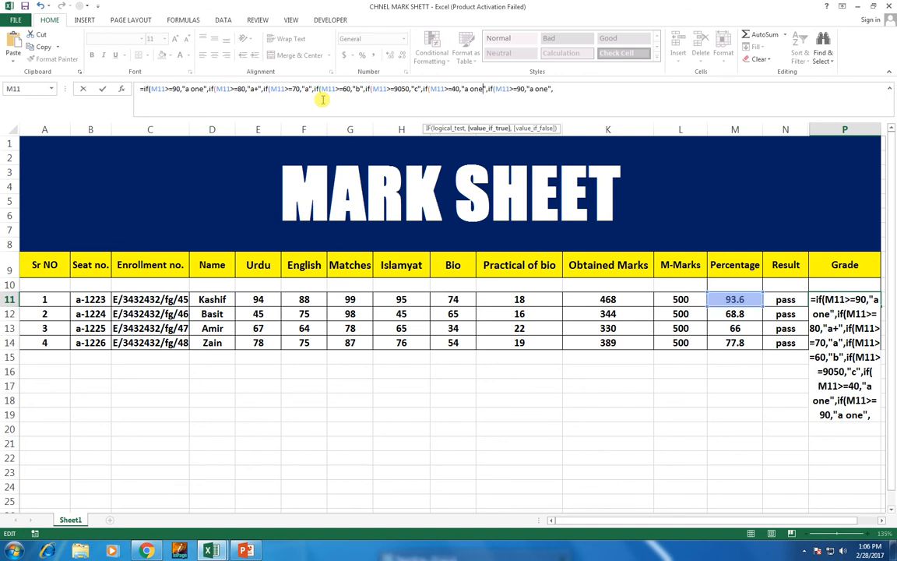
key("BackSpace")
key("BackSpace")
key("BackSpace")
key("BackSpace")
key("BackSpace")
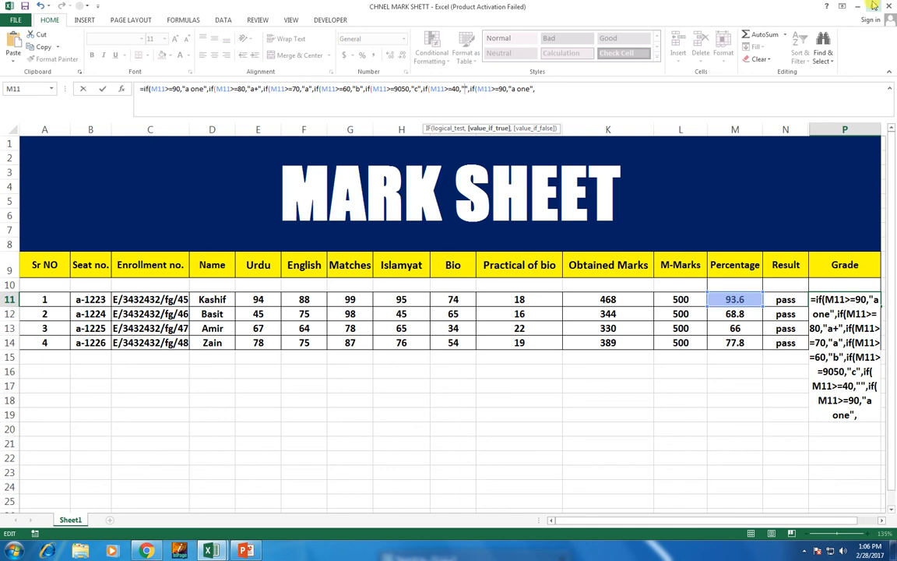
type("d")
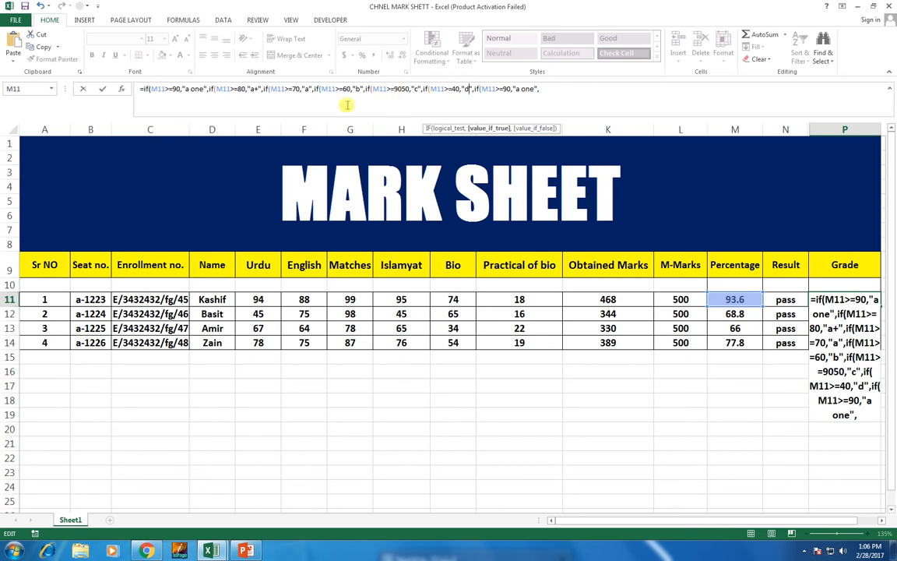
Remove the stray 90 from the fifth IF's threshold so that it tests M11>=50.
left_click(408, 89)
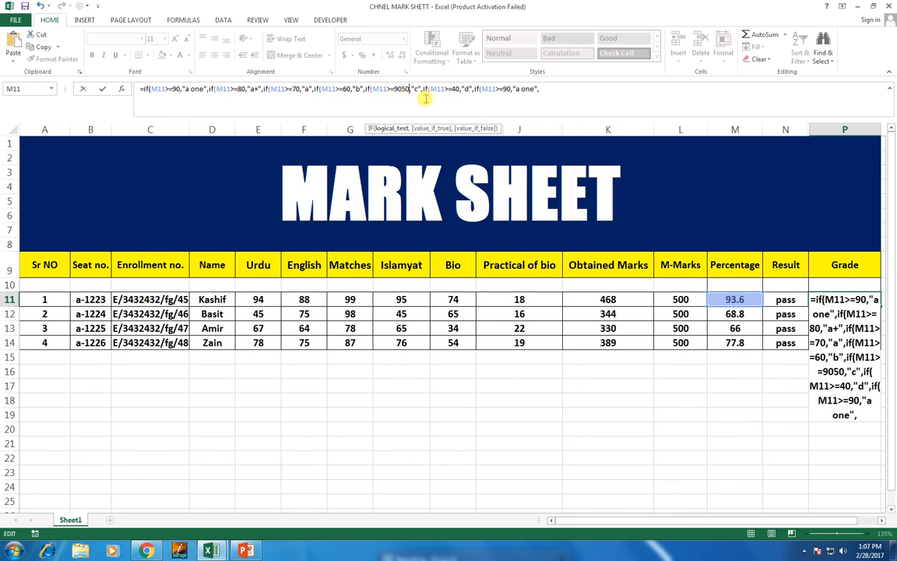
key("Left")
key("Left")
key("BackSpace")
key("BackSpace")
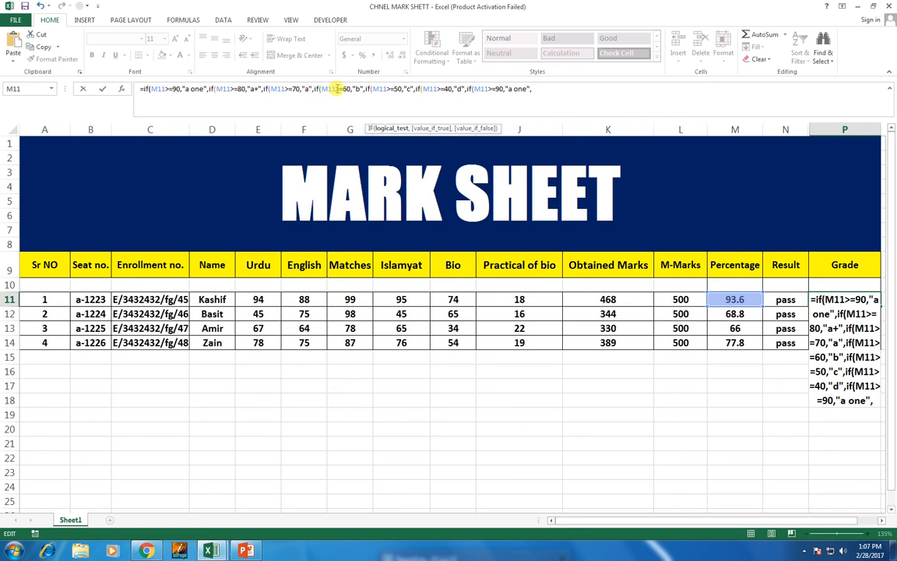
Change the logical test of the seventh IF in the Grade formula to M11<40.
left_click(450, 88)
left_click(492, 90)
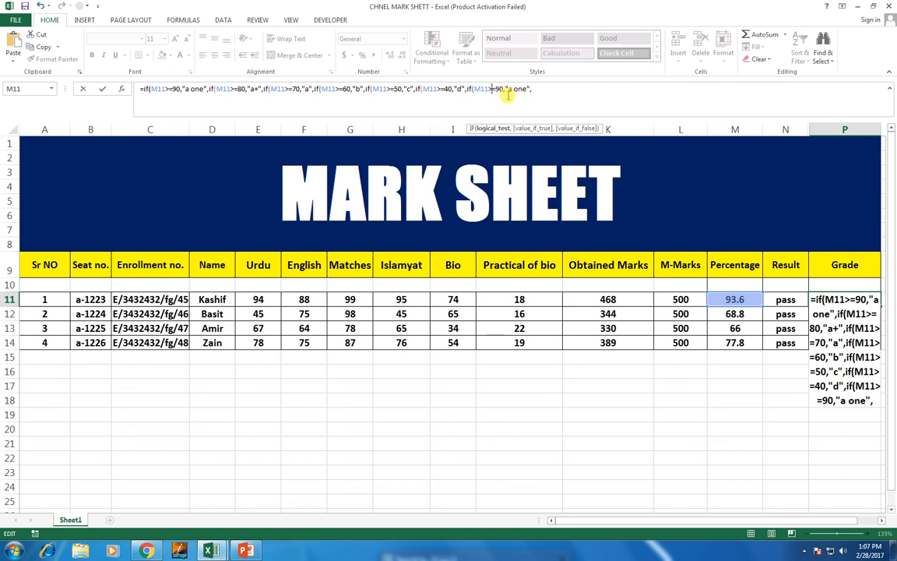
key("Delete")
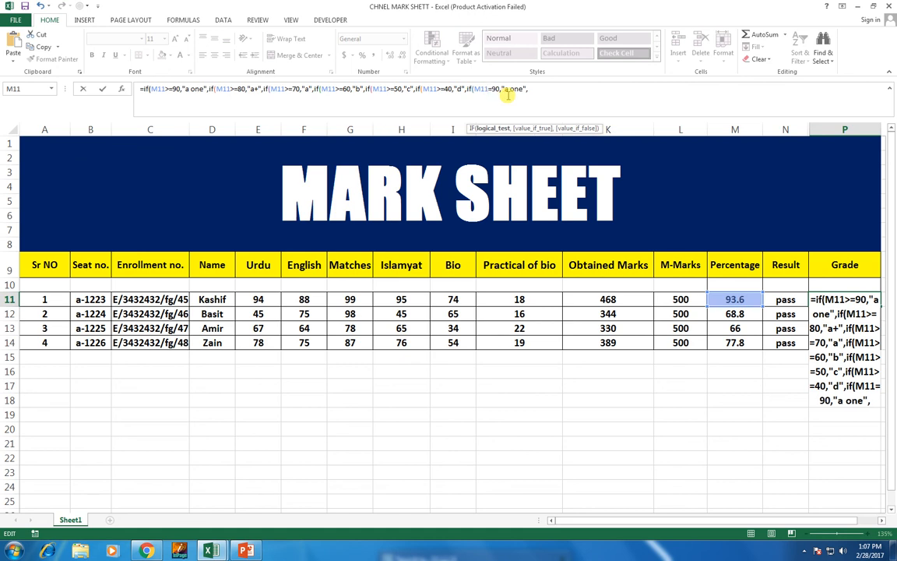
type("<")
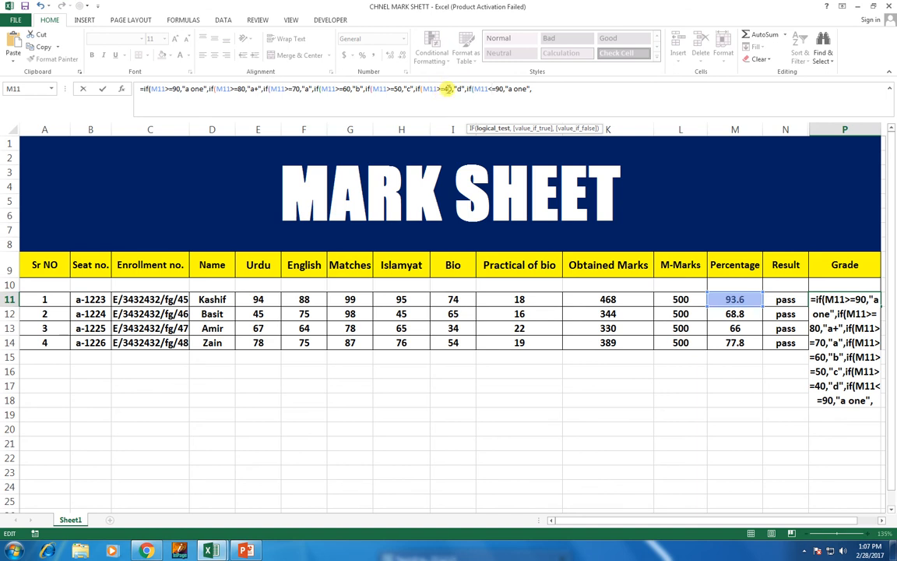
left_click(504, 89)
key("BackSpace")
key("BackSpace")
key("BackSpace")
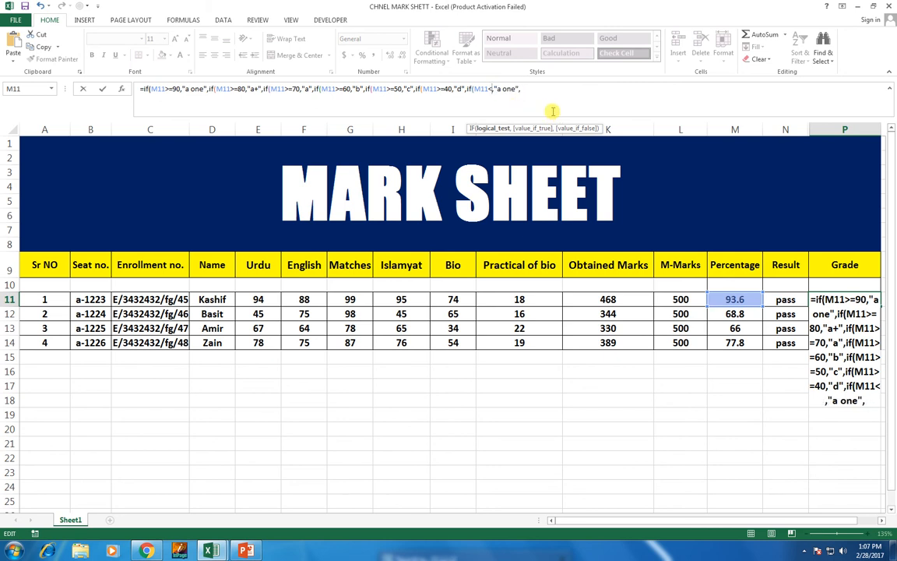
type("40")
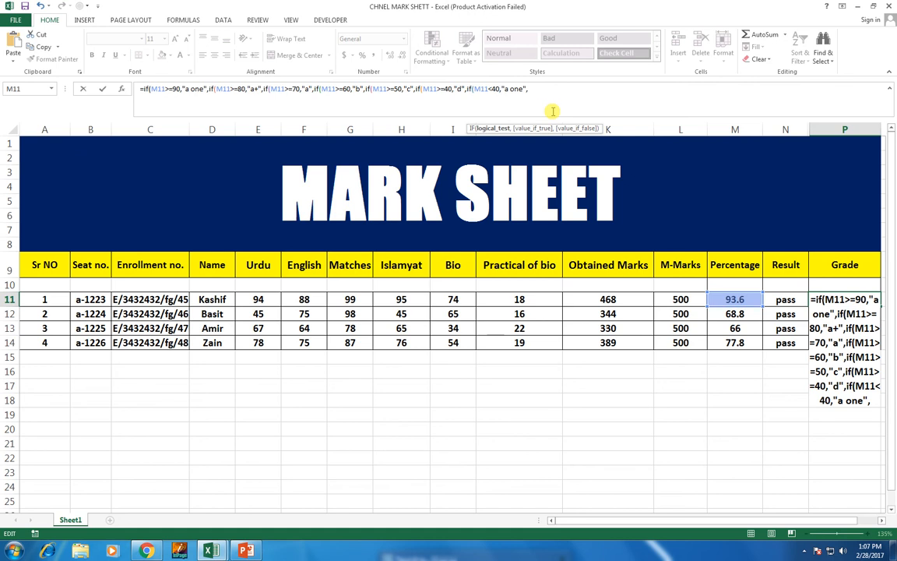
Replace the grade text of the seventh IF, the one testing M11<40, with "fail".
left_click(525, 89)
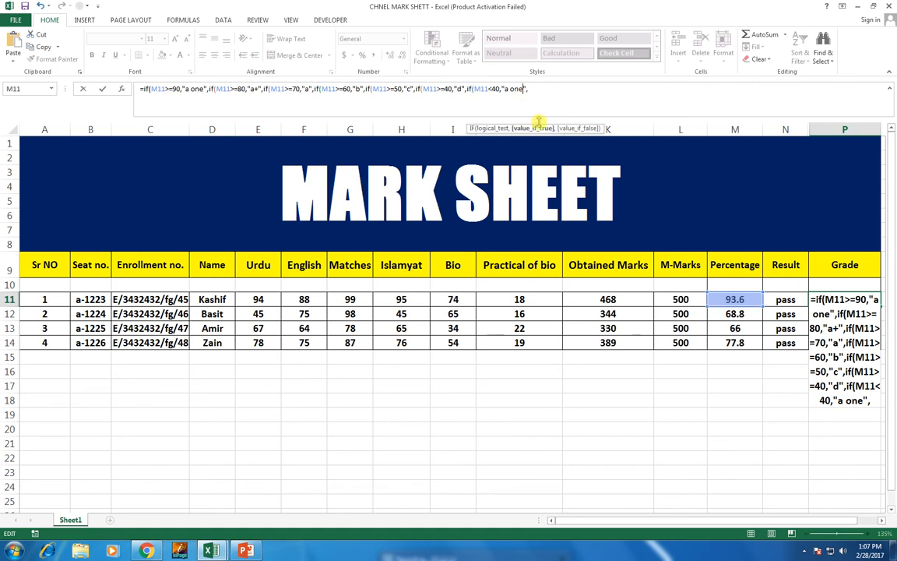
key("BackSpace")
key("BackSpace")
key("BackSpace")
key("BackSpace")
key("BackSpace")
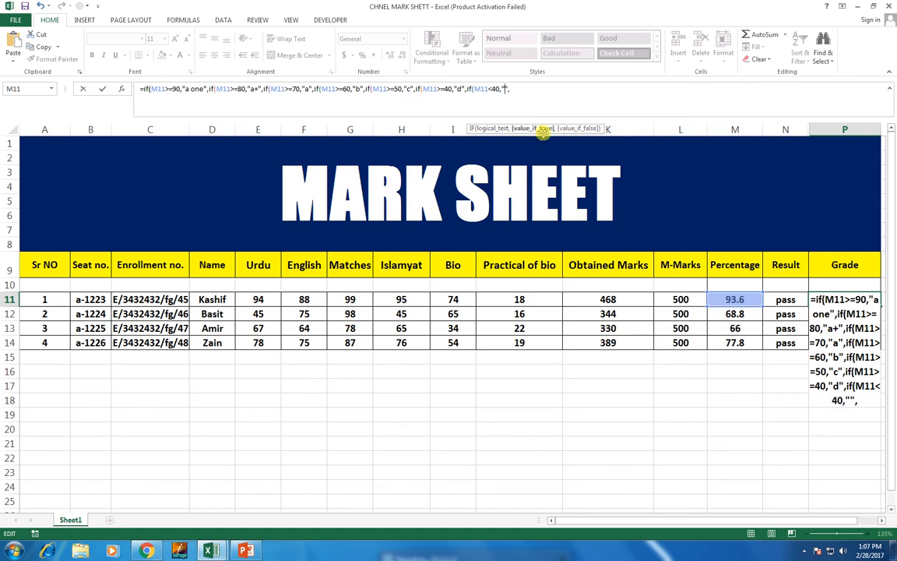
type("fail")
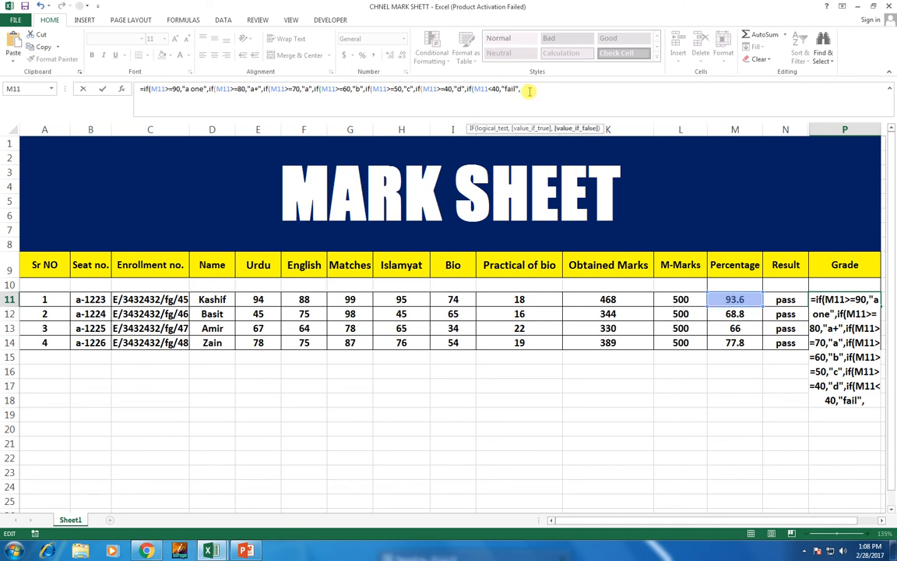
Finish the Grade formula with seven closing parentheses instead of the trailing comma, and fill it from P11 down to P14.
key("BackSpace")
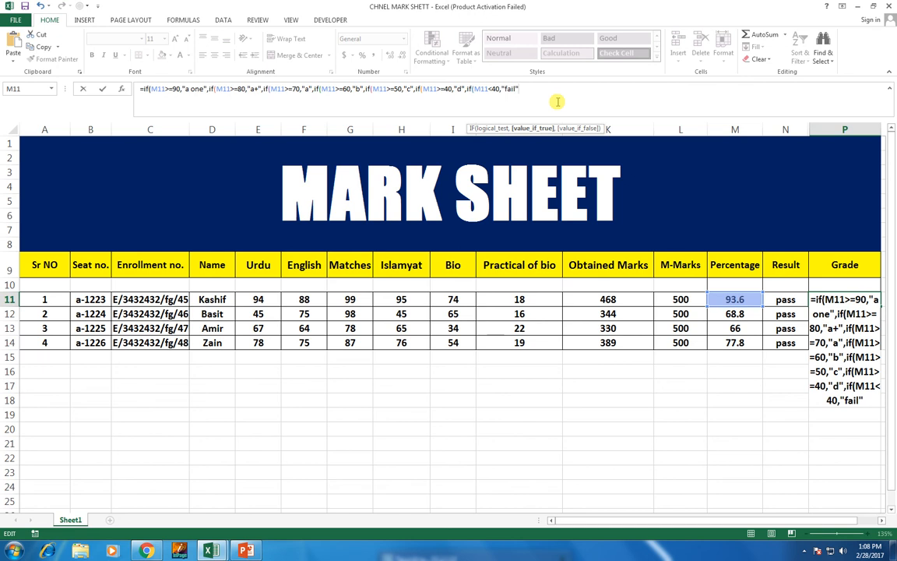
type("))))))")
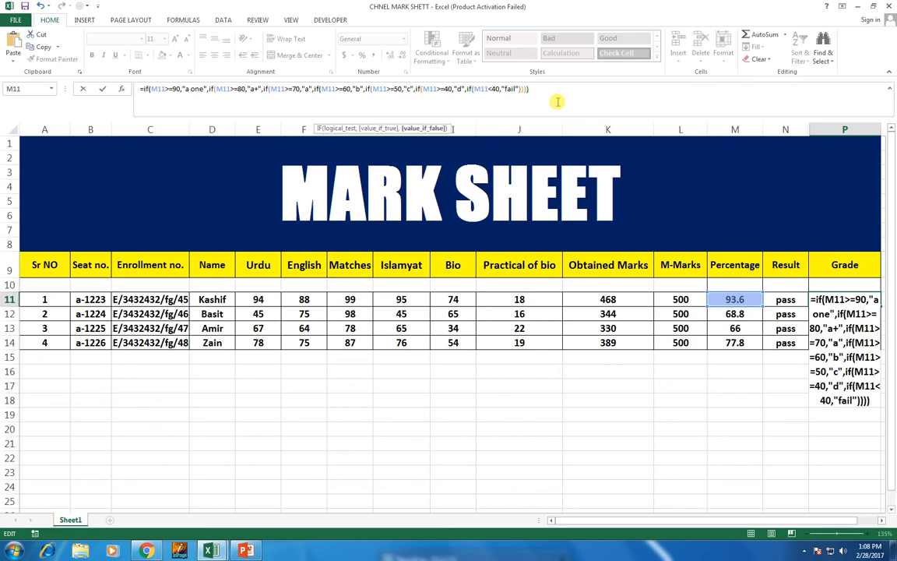
type(")))")
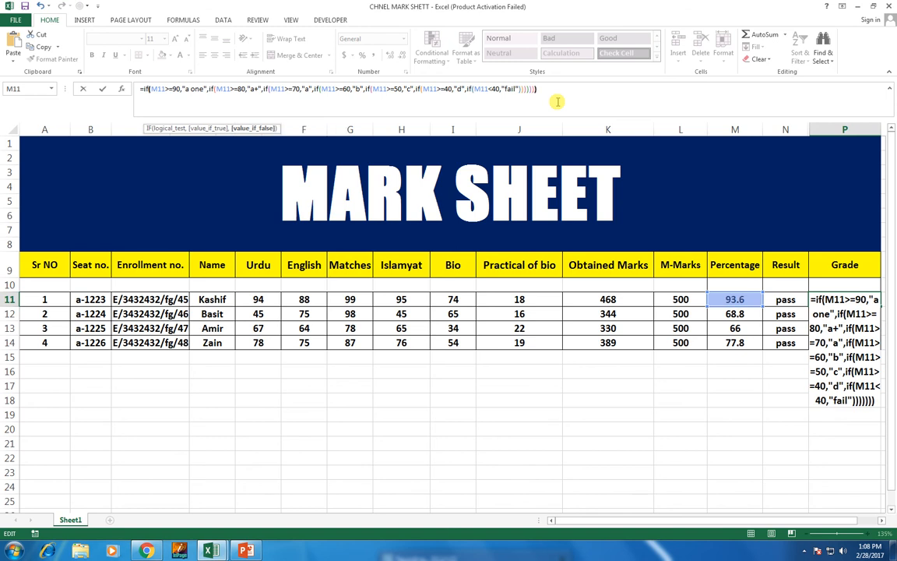
type(")")
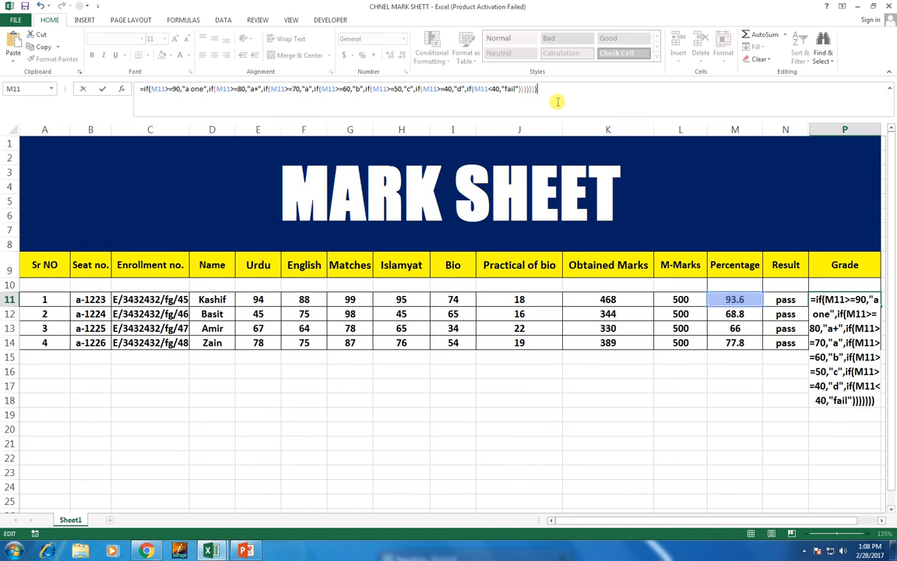
key("Return")
key("Up")
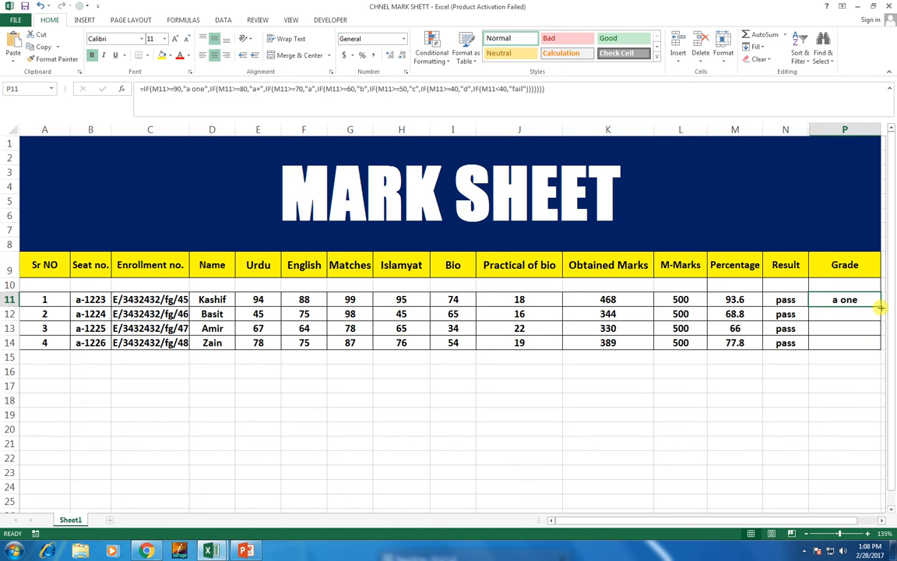
left_click_drag(881, 307, 877, 353)
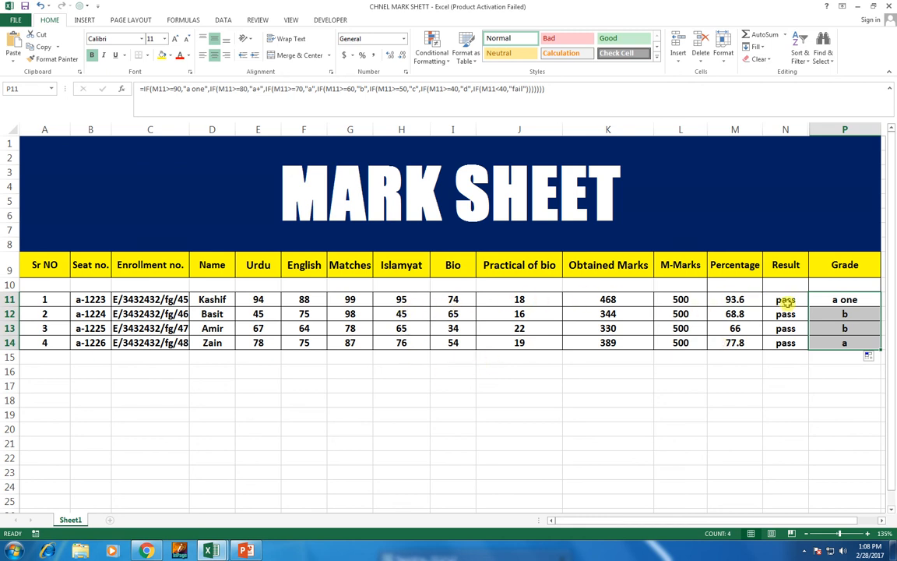
Test the formulas by setting the Urdu mark in E11 to 15 and the Matches mark in G11 to 20, and undo both changes.
left_click(260, 299)
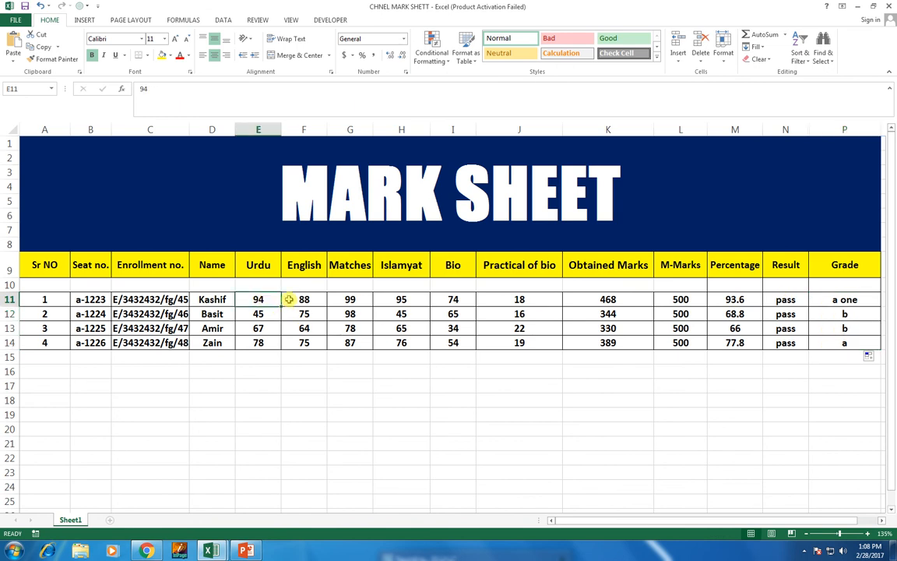
type("15")
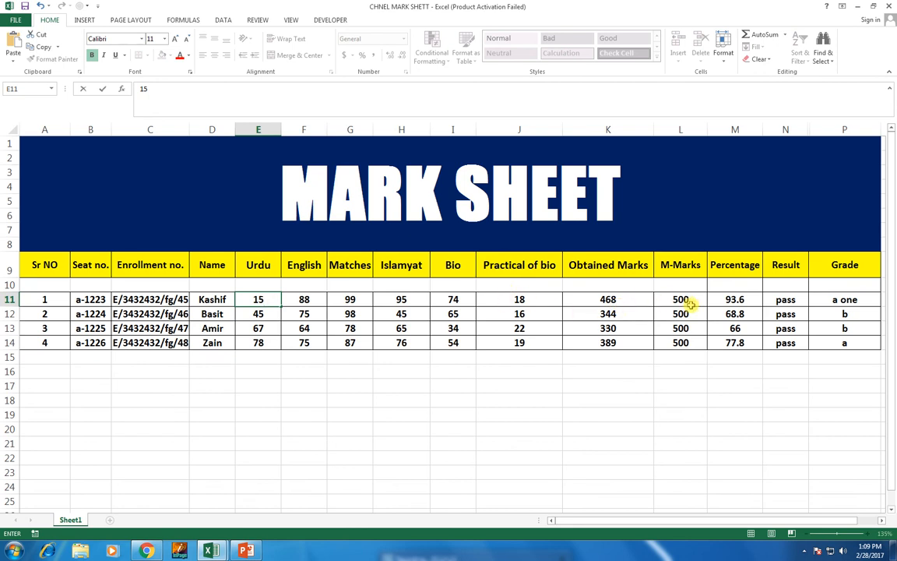
key("Return")
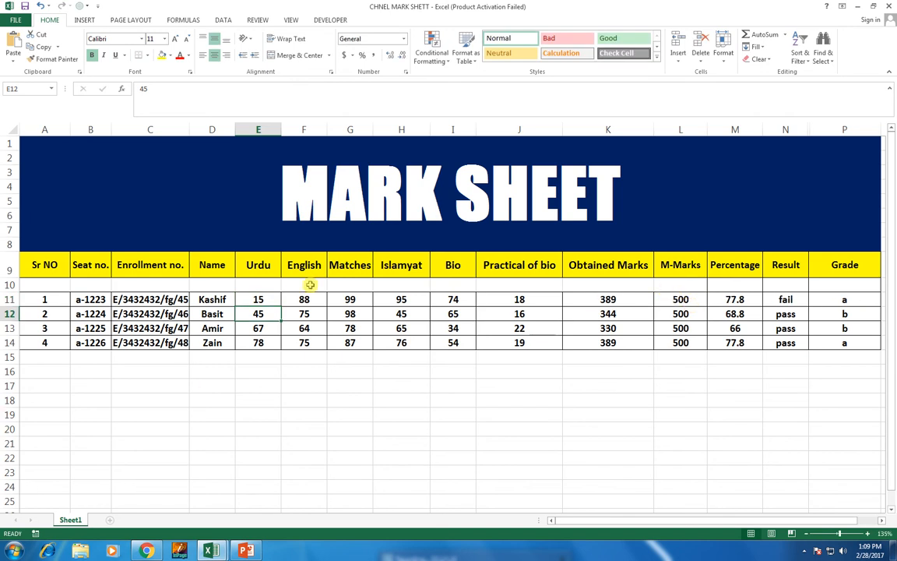
left_click(344, 299)
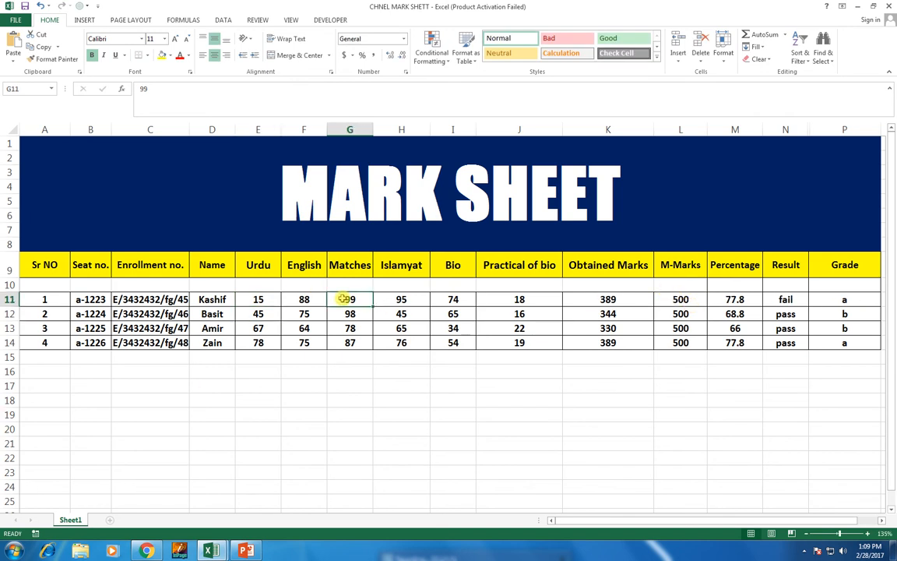
type("20")
key("Return")
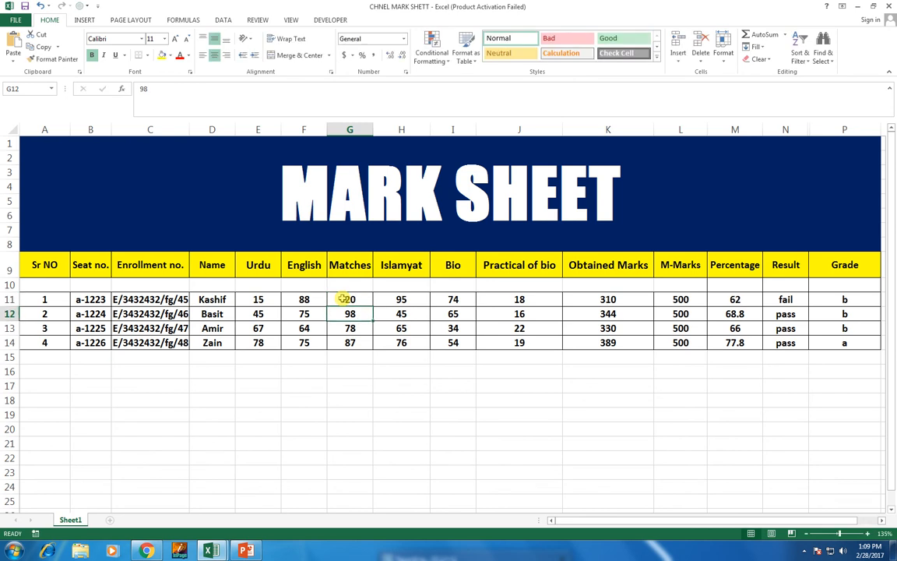
key("ctrl+z")
key("ctrl+z")
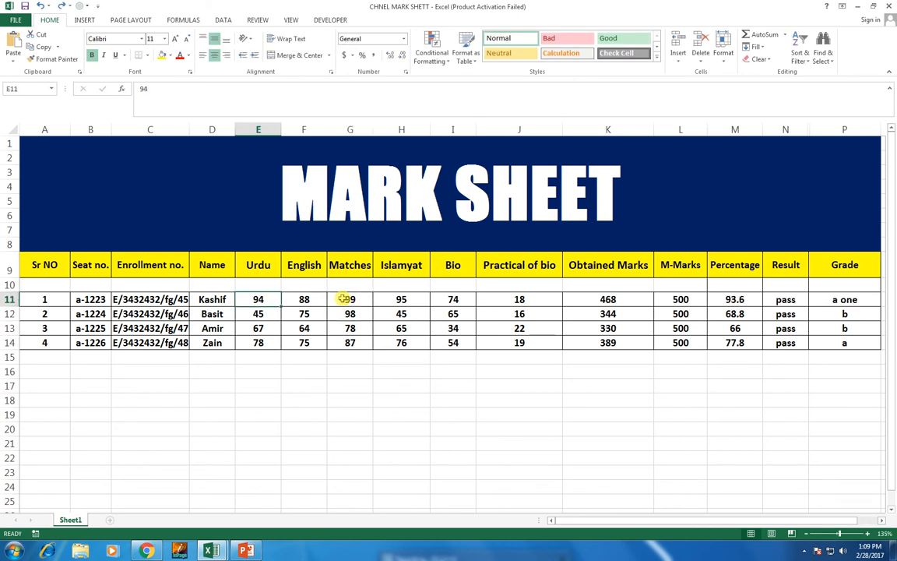